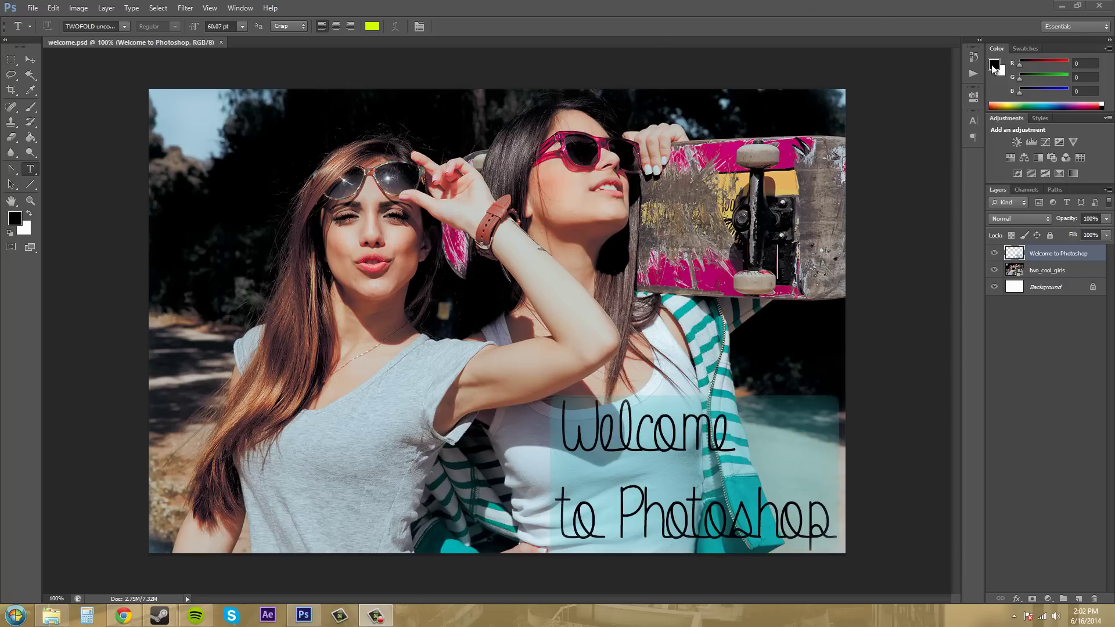
Toggle between the Color and Swatches panels, ending on the RGB colour sliders.
click(1029, 49)
click(992, 47)
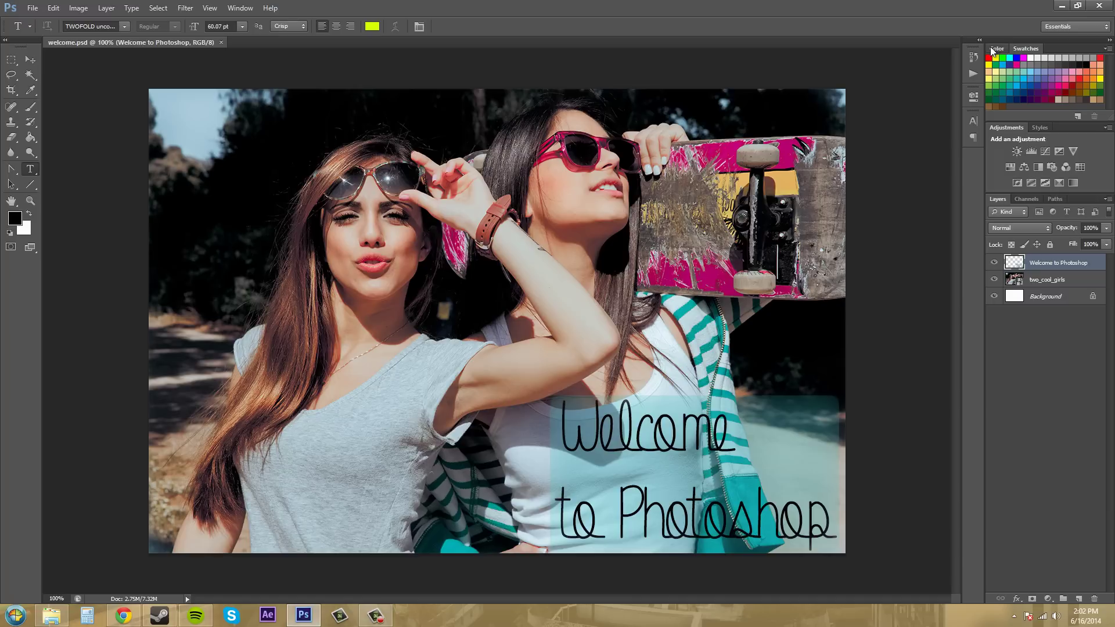
click(1030, 51)
click(1000, 49)
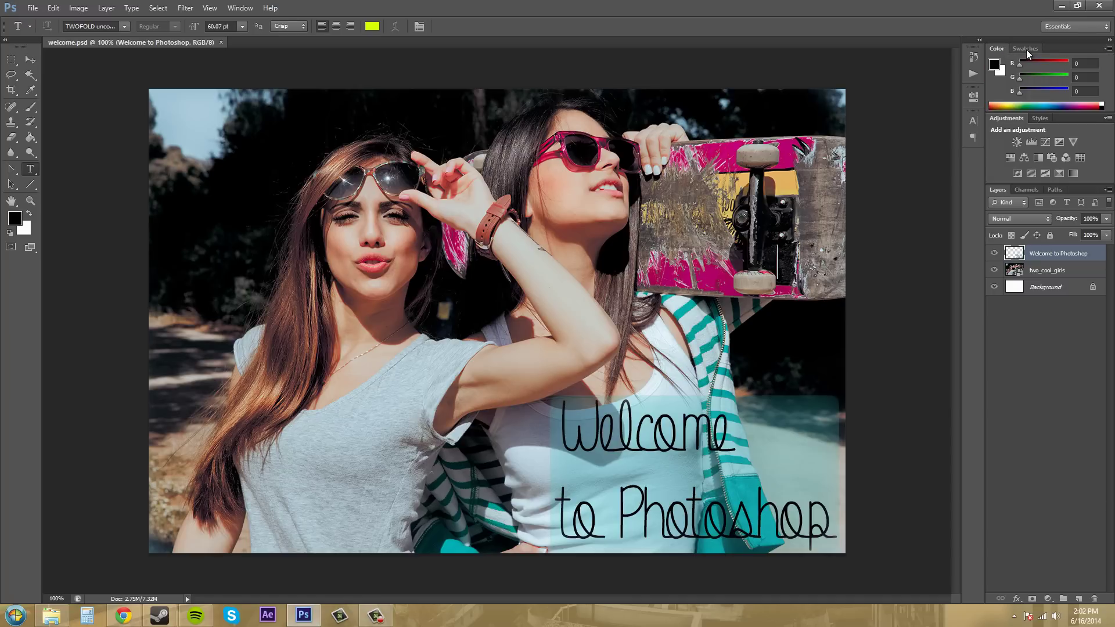
click(1028, 50)
click(999, 50)
Show the layer Styles presets in place of Adjustments.
click(1039, 118)
click(1004, 117)
click(1032, 117)
Browse Channels and Paths, return to Layers, then open the Window menu.
click(1026, 197)
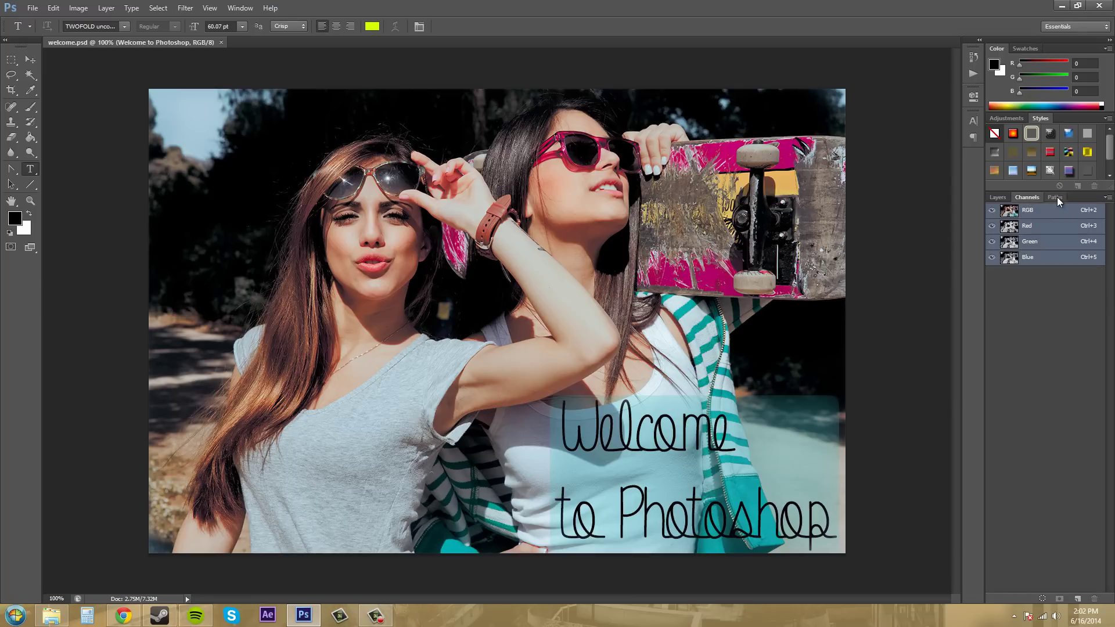
click(1055, 197)
click(1028, 197)
click(996, 198)
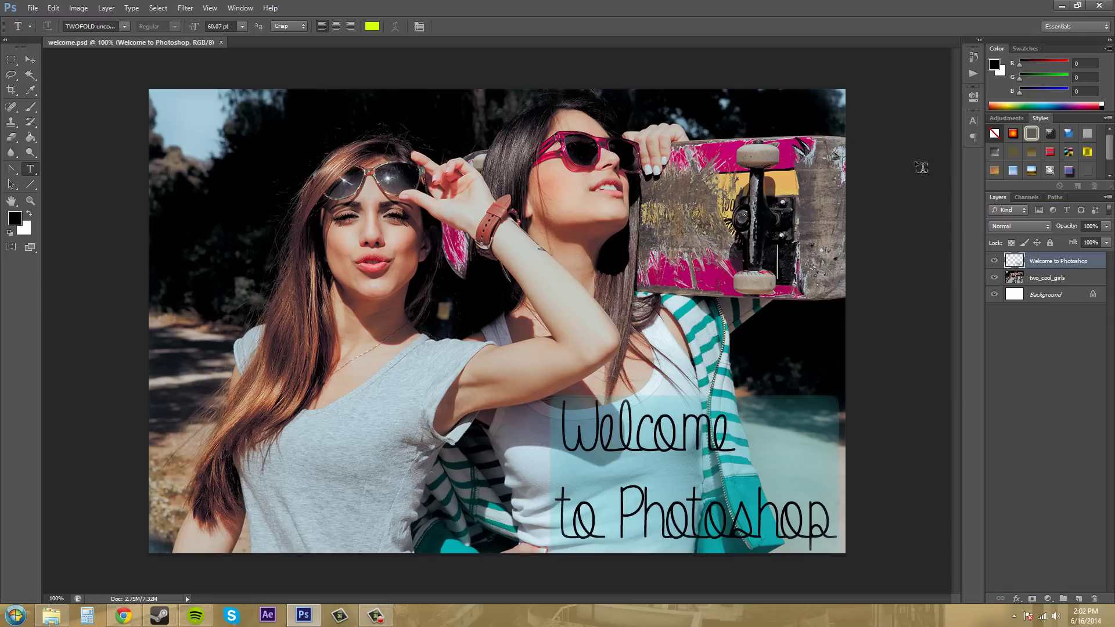
click(248, 8)
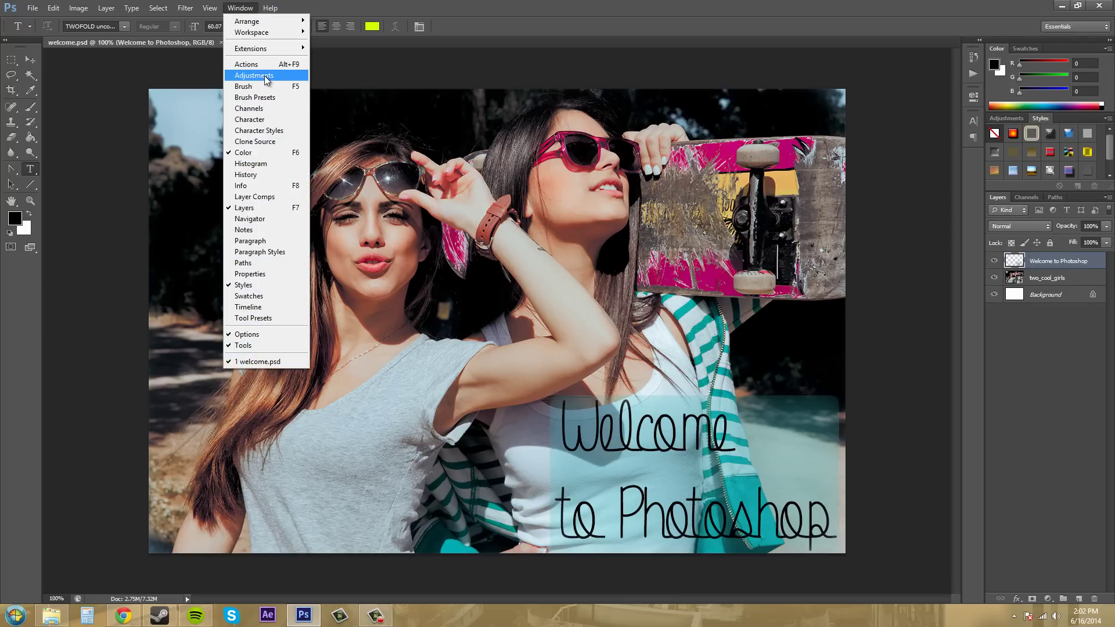
Open the Notes panel and group it with Layer Comps in the collapsed icon dock.
click(259, 231)
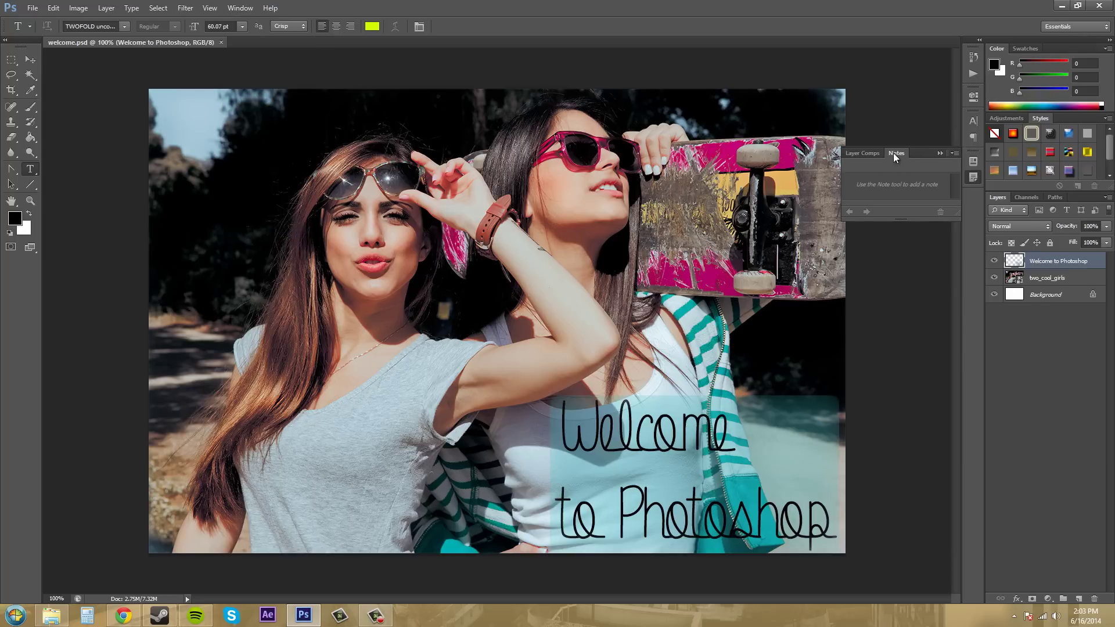
drag(890, 151, 1057, 50)
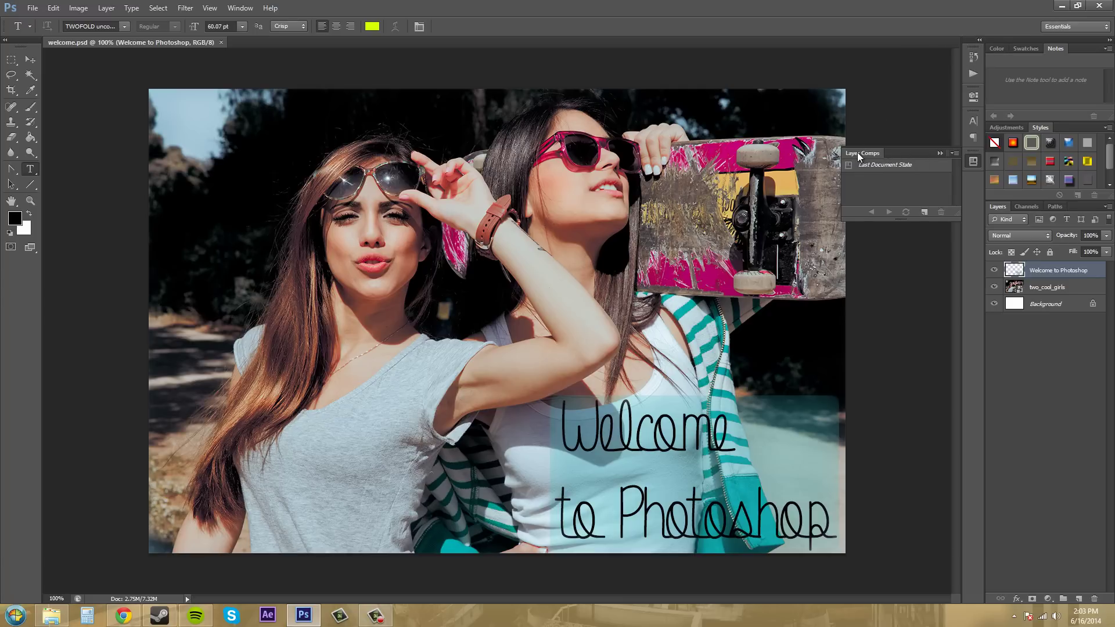
click(973, 161)
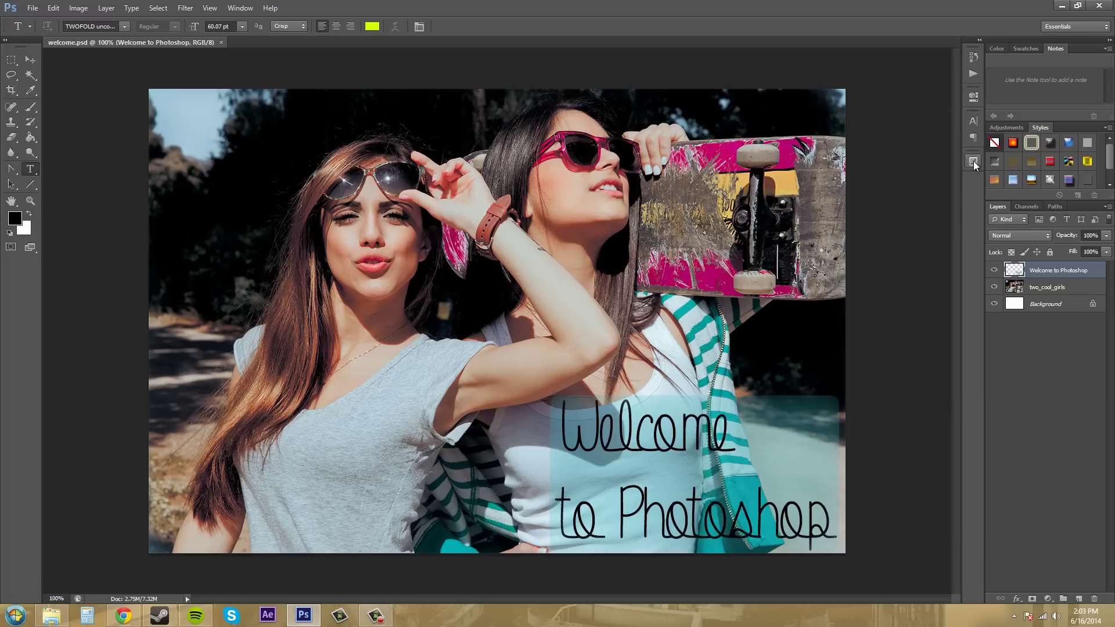
click(973, 162)
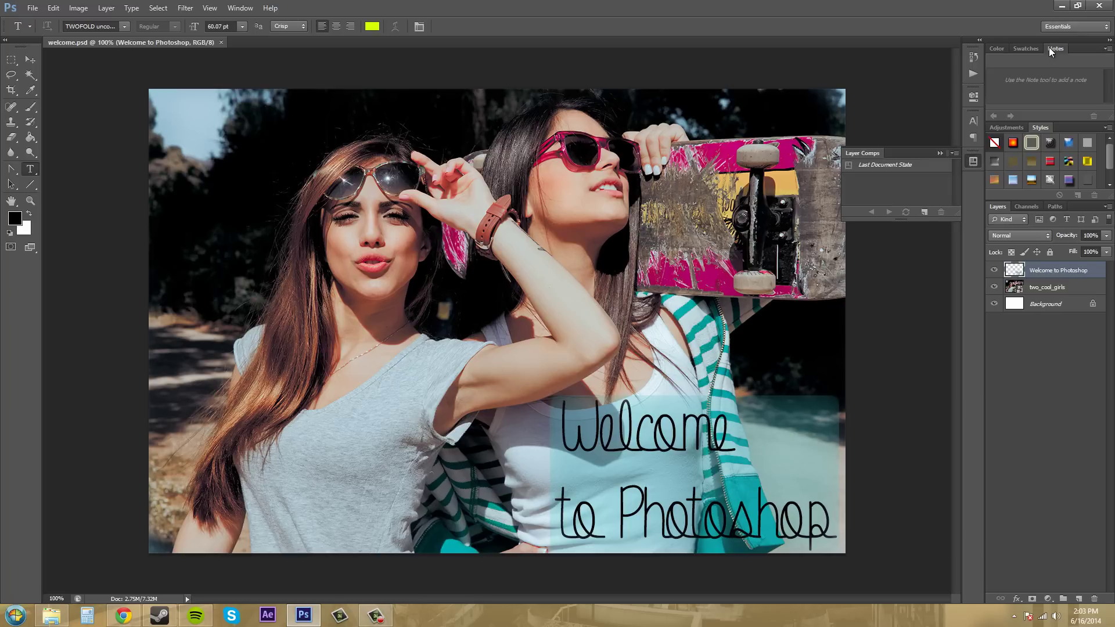
drag(1048, 47, 904, 157)
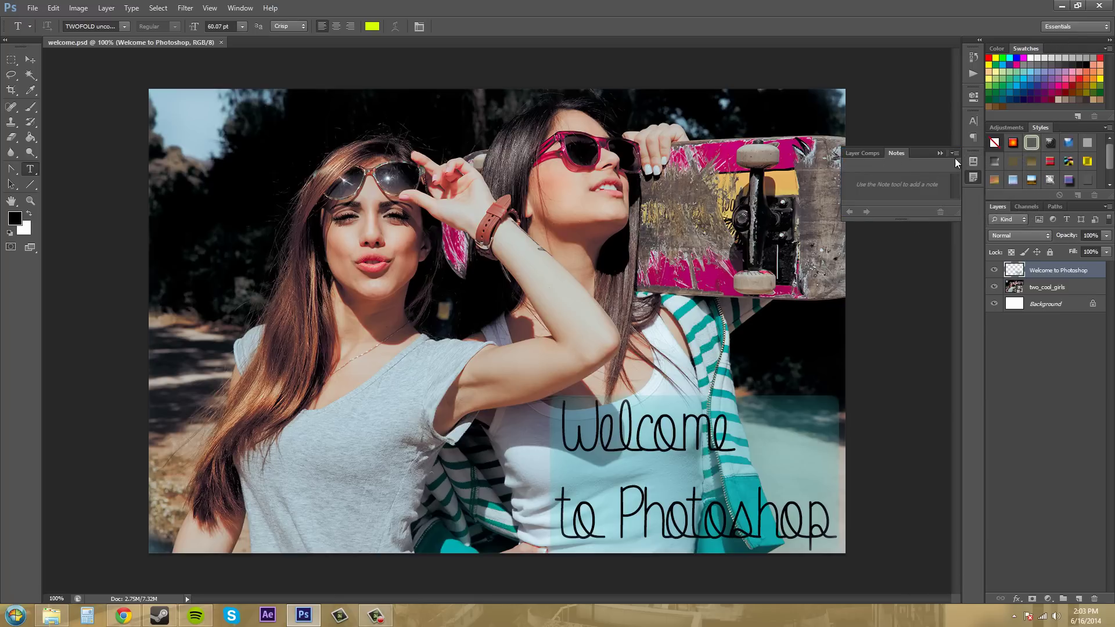
click(973, 179)
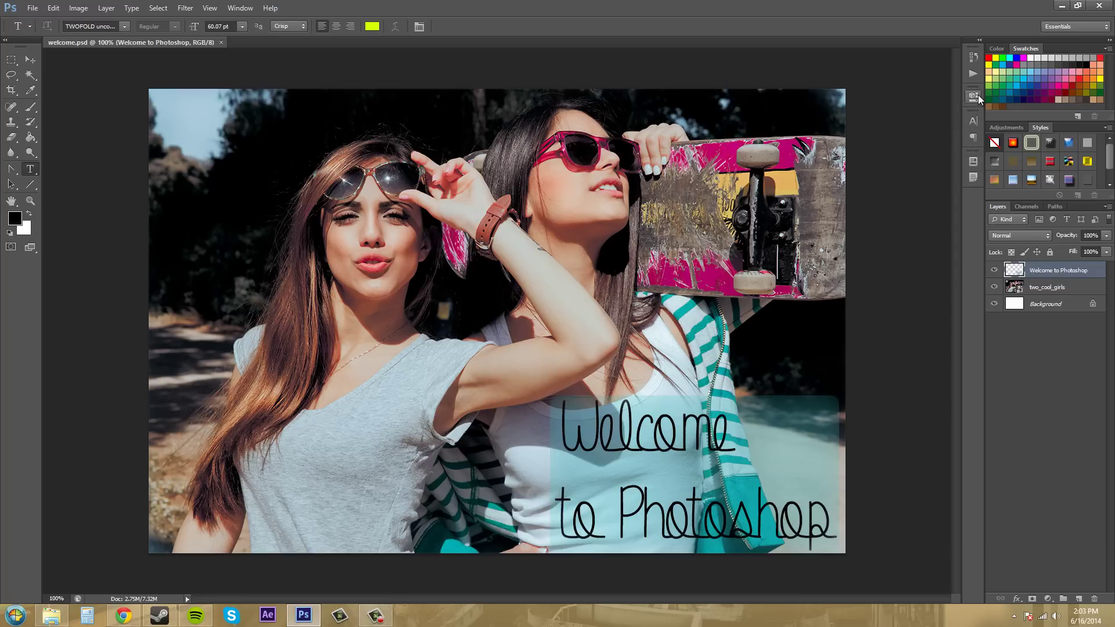
Show Adjustments and expand the Paragraph panel, glancing at Character before returning to Paragraph.
click(1005, 128)
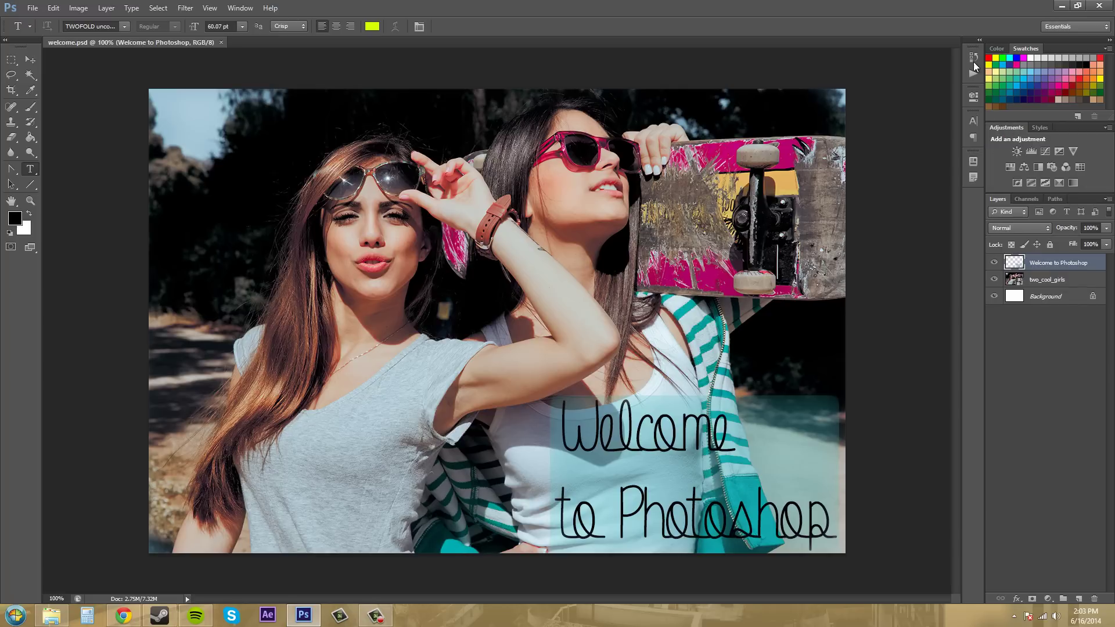
click(973, 137)
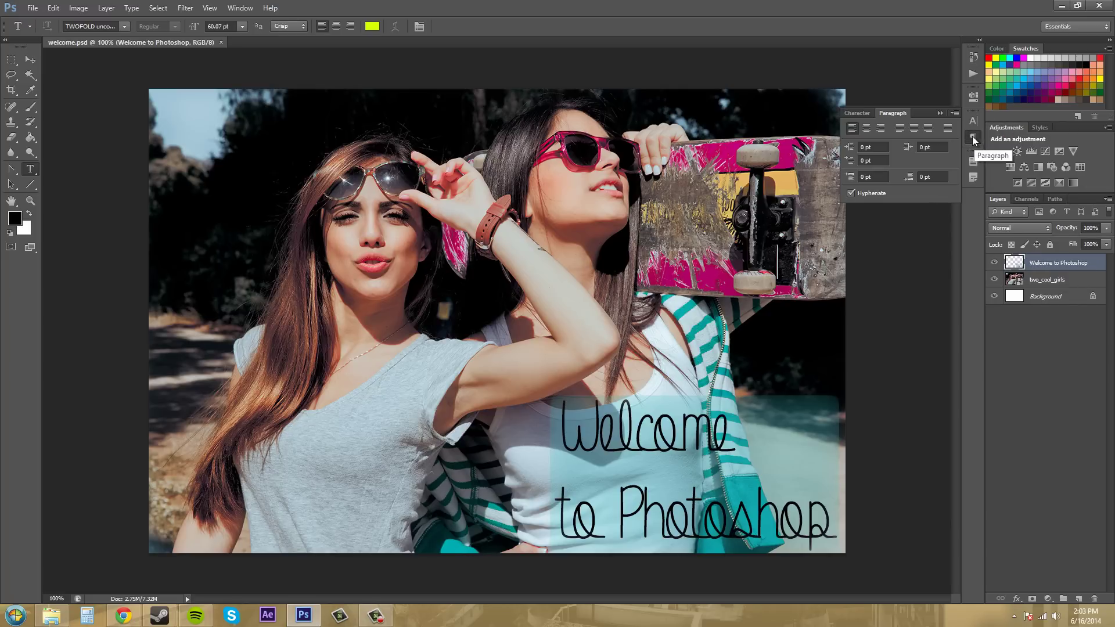
click(851, 112)
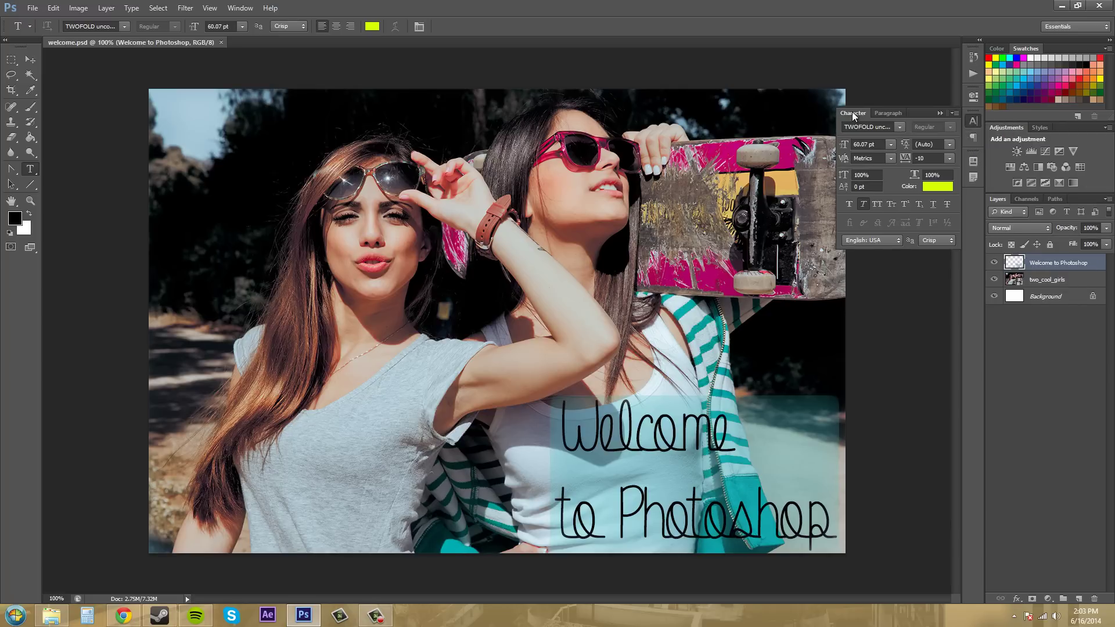
click(890, 113)
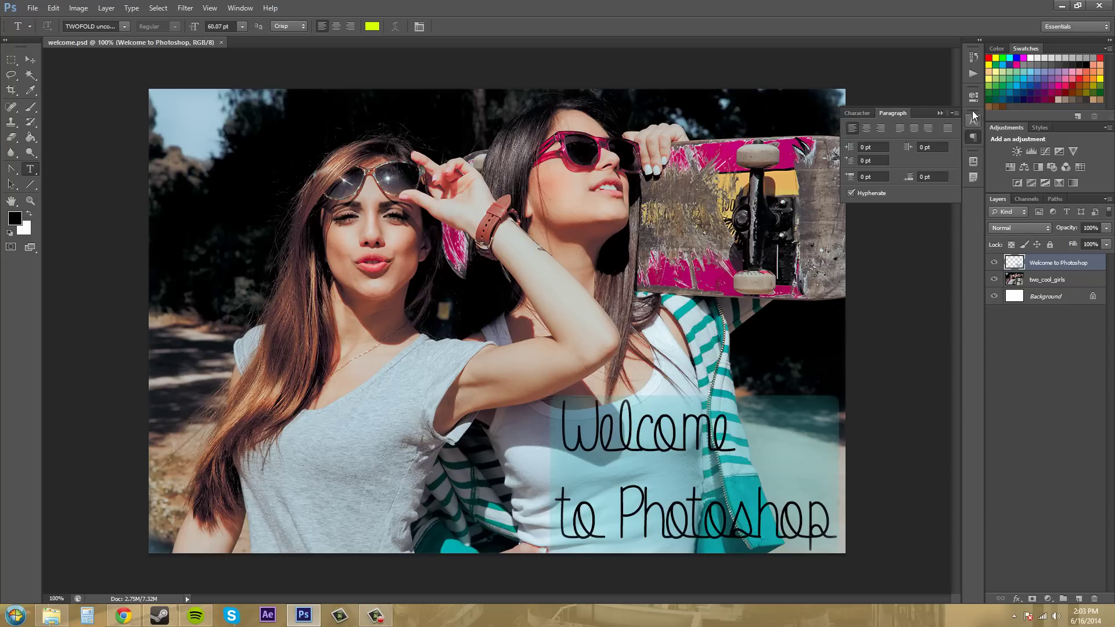
Expand the History and Actions group, compare both lists, collapse it and re-expand.
click(968, 57)
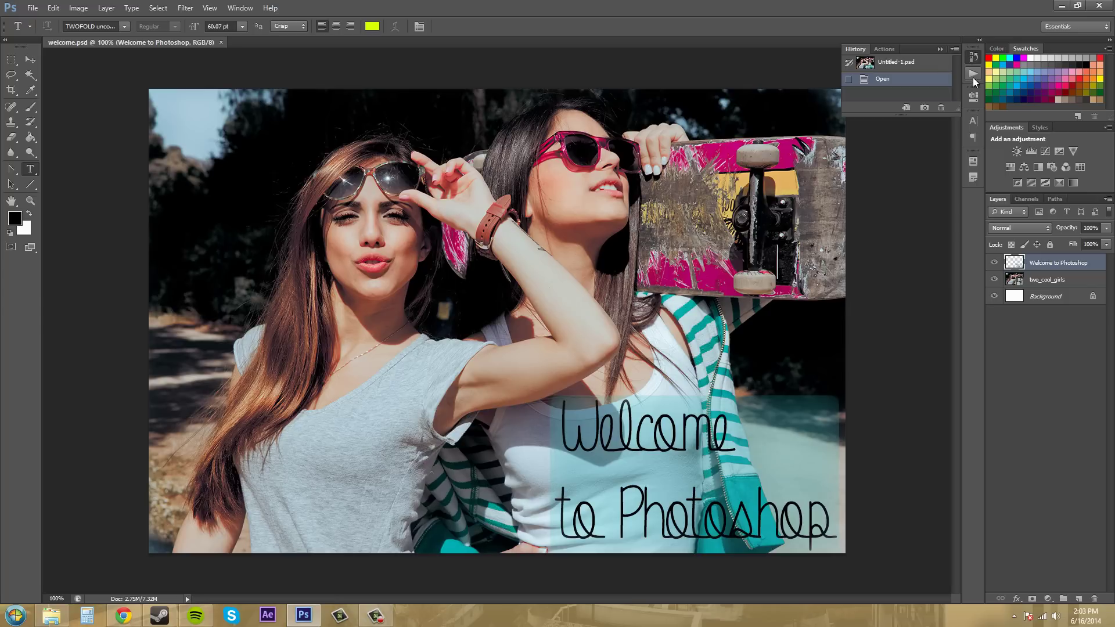
click(885, 48)
click(855, 48)
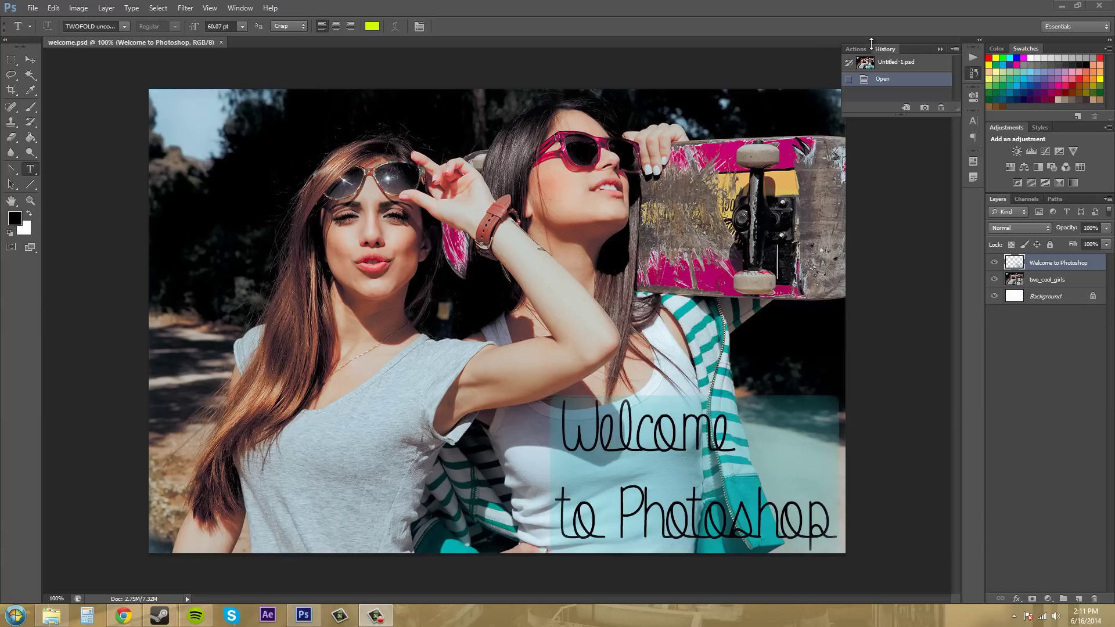
click(939, 50)
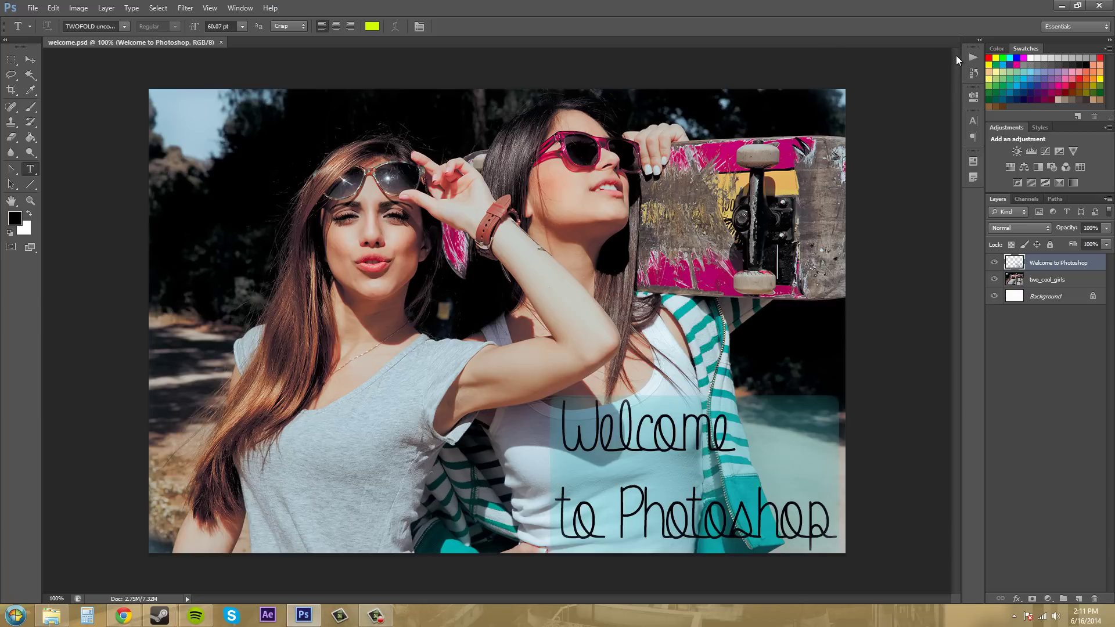
click(973, 58)
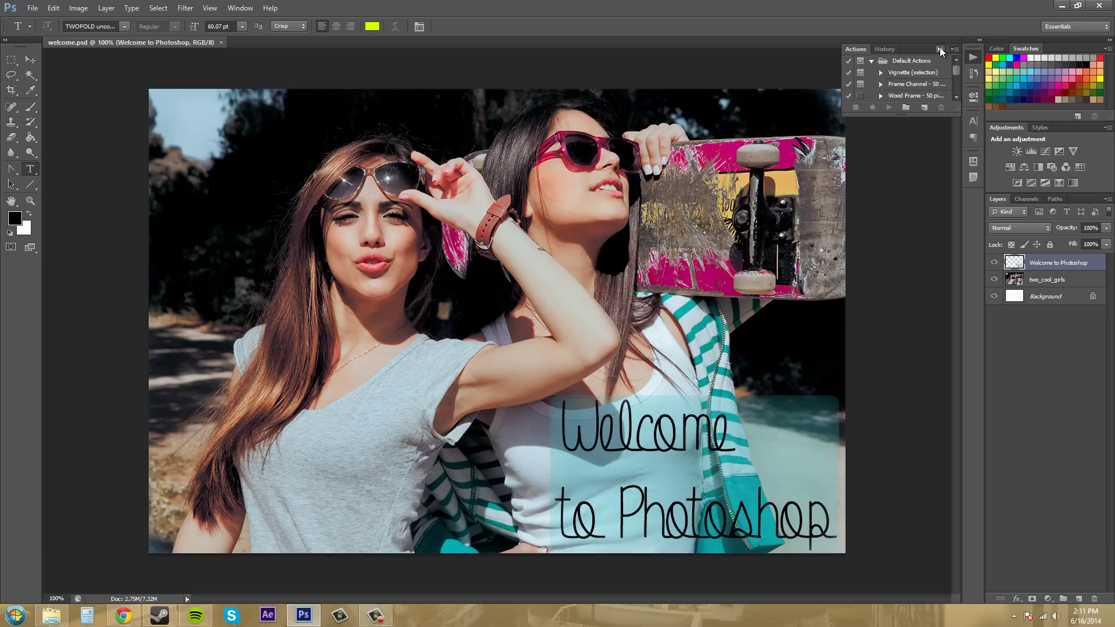
Detach History into a floating panel, close it, and reopen Actions with Default Actions.
click(884, 50)
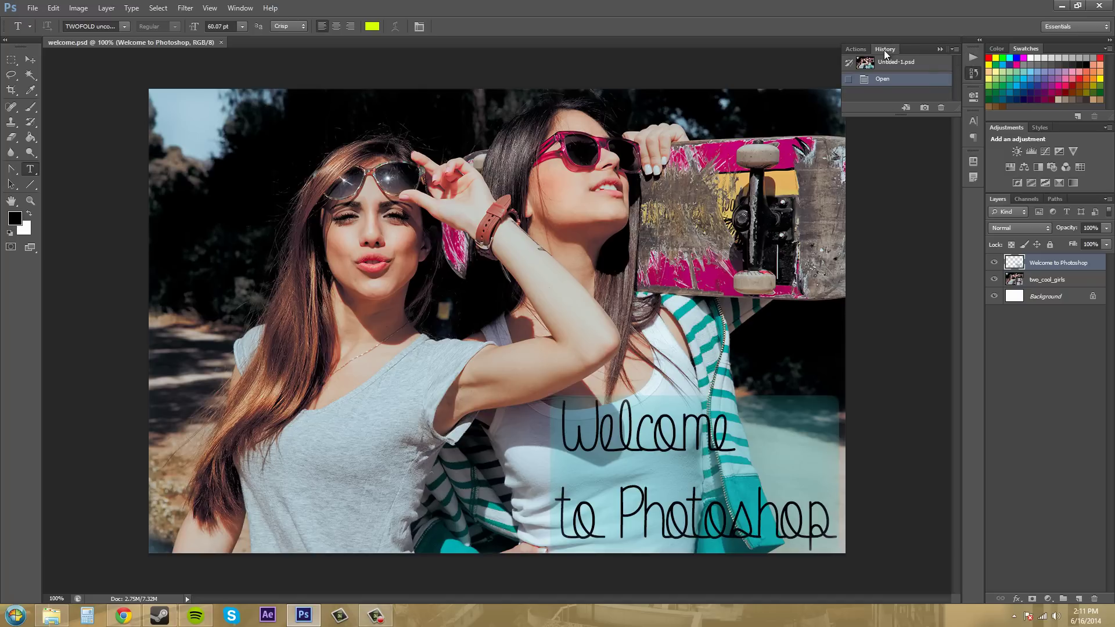
drag(884, 50, 827, 222)
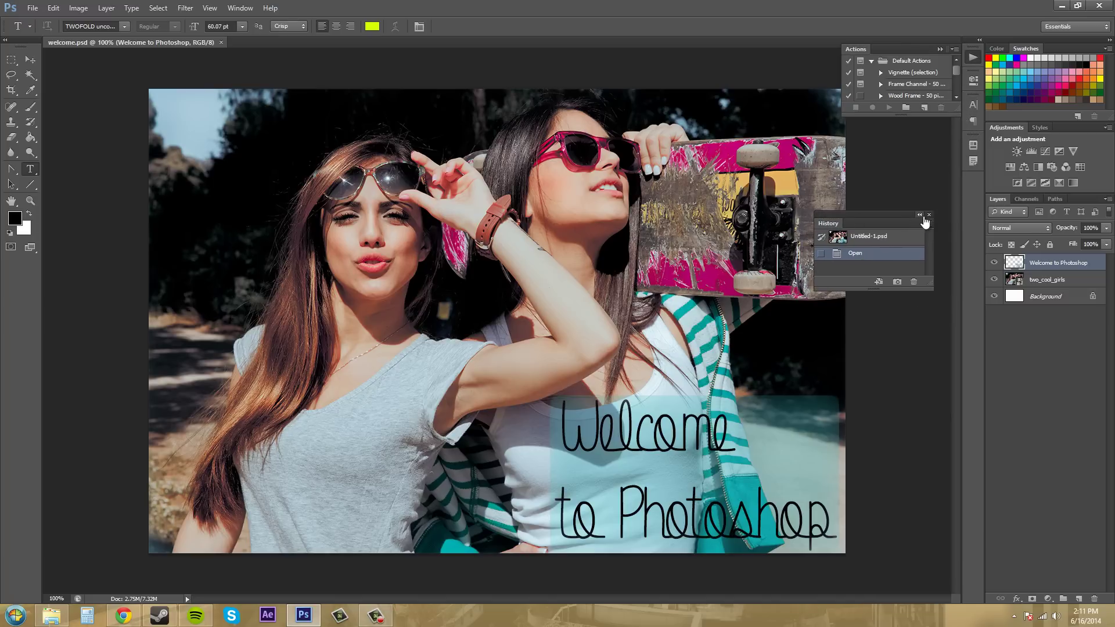
click(929, 215)
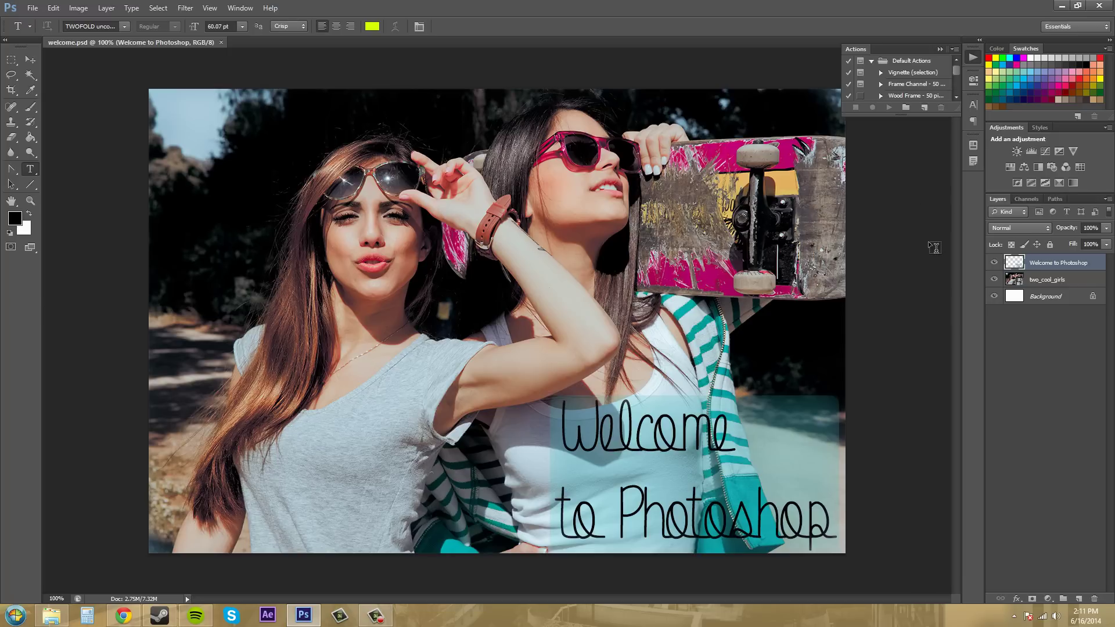
click(973, 60)
click(973, 59)
click(237, 9)
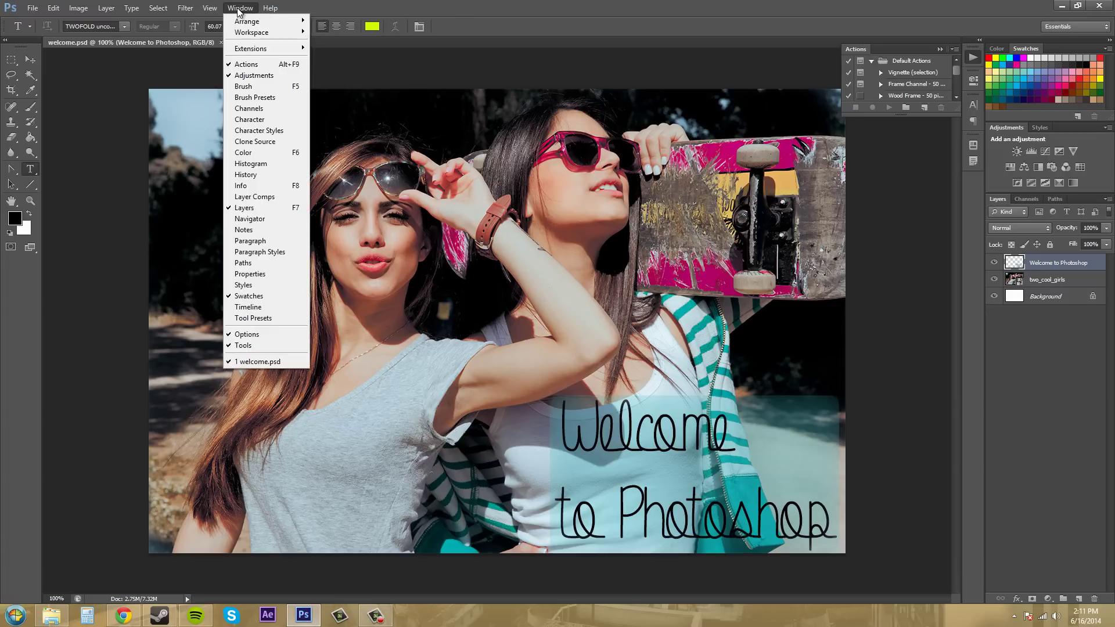
Reopen History, dock it back with Actions, then hide all tools and panels with Tab.
click(244, 174)
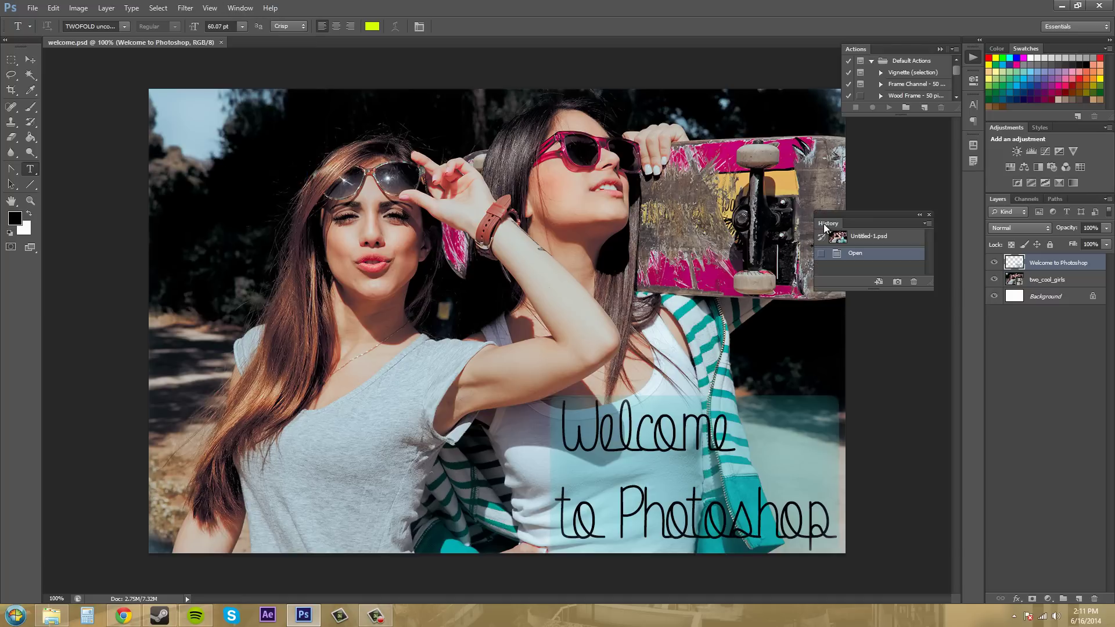
drag(823, 224, 889, 51)
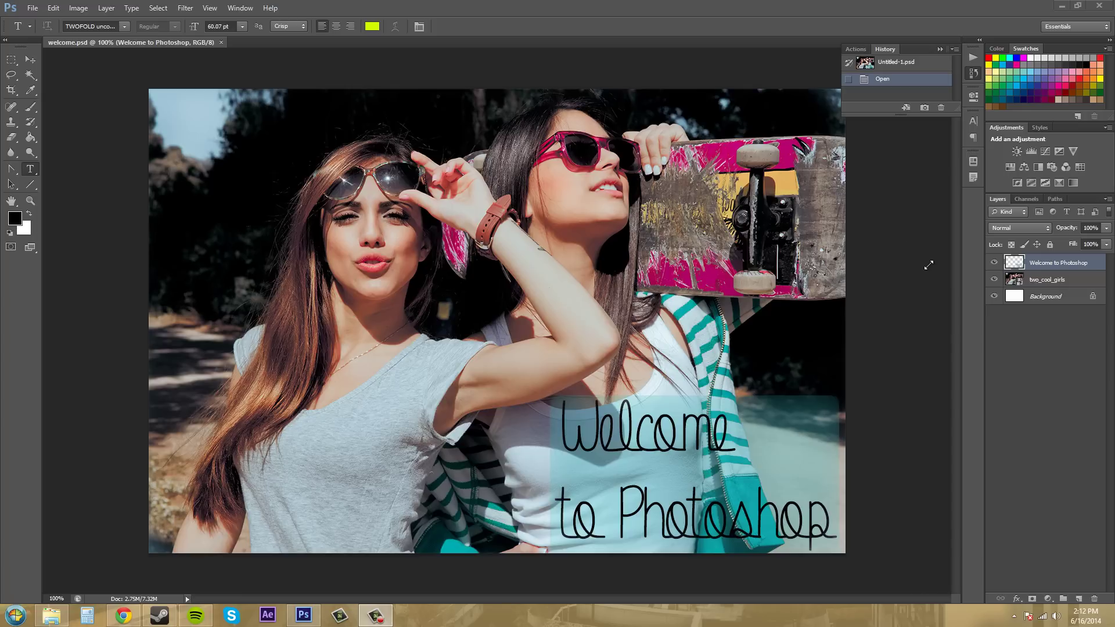
key(Tab)
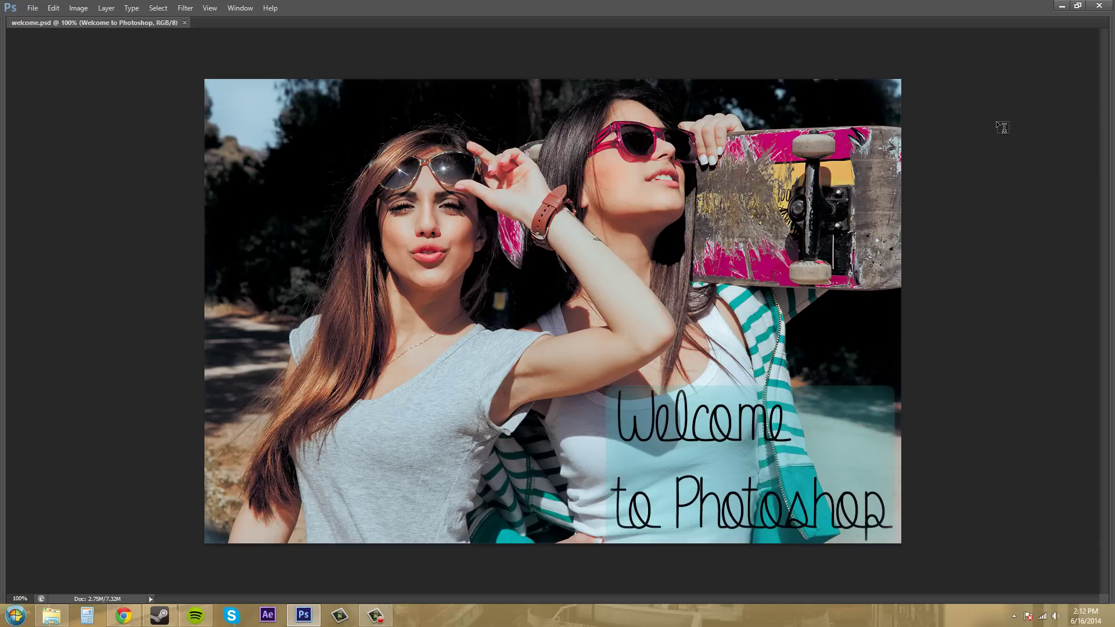
Restore the toolbar, options bar and all panels around welcome.psd with Tab.
key(Tab)
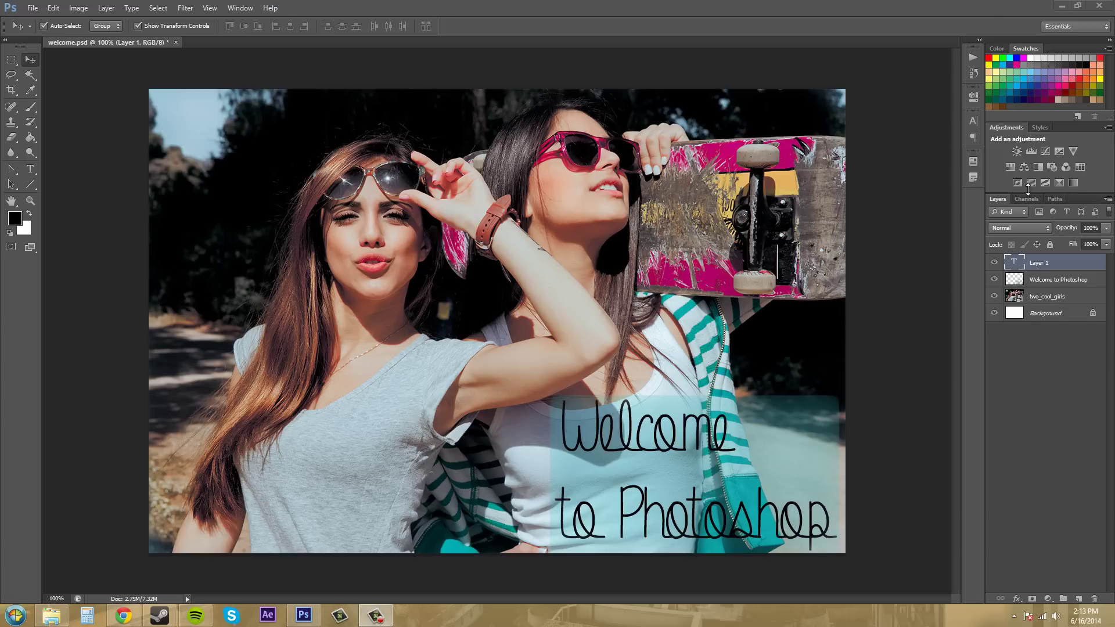
Expand the History panel showing Open and Type Tool, and deselect Layer 1.
click(974, 73)
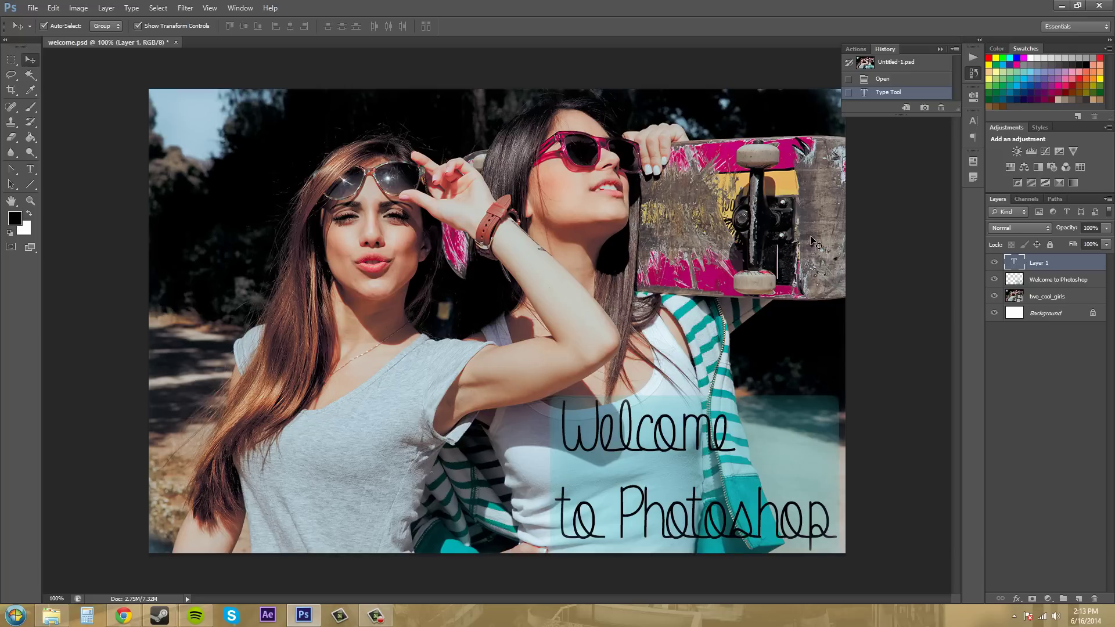
click(932, 250)
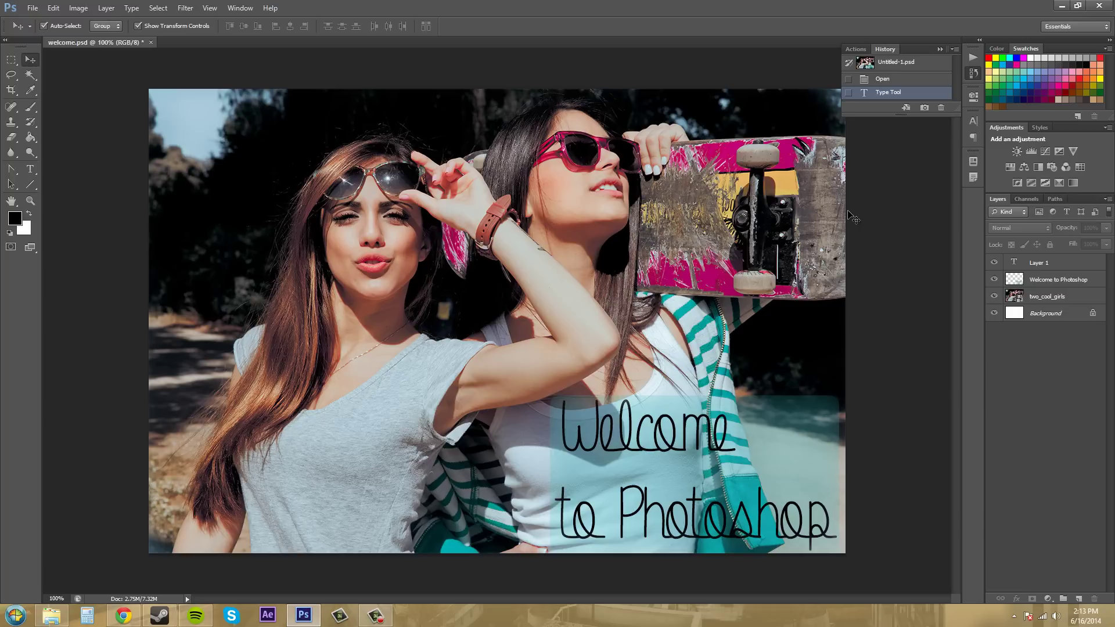
Enable Auto-Collapse Iconic Panels and test it by opening and dismissing History.
right_click(885, 50)
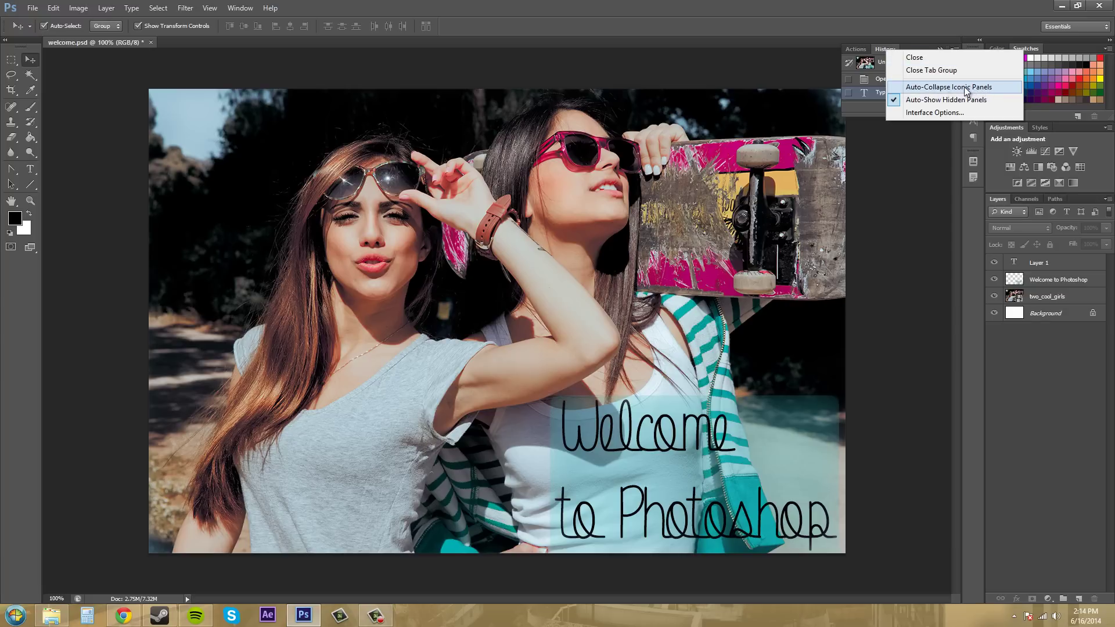
click(963, 87)
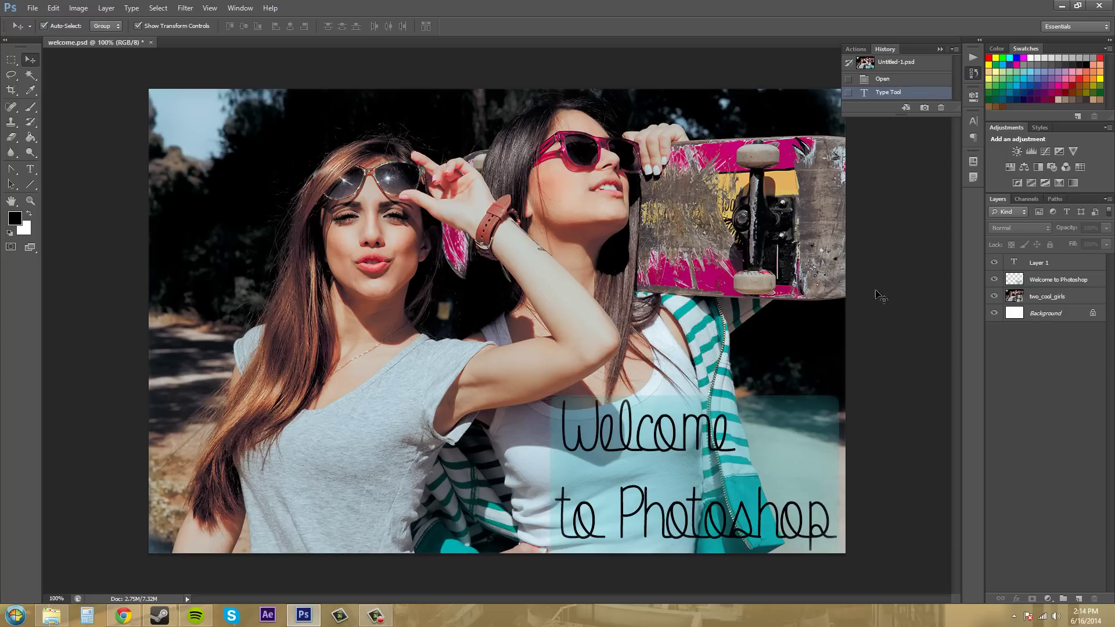
click(378, 147)
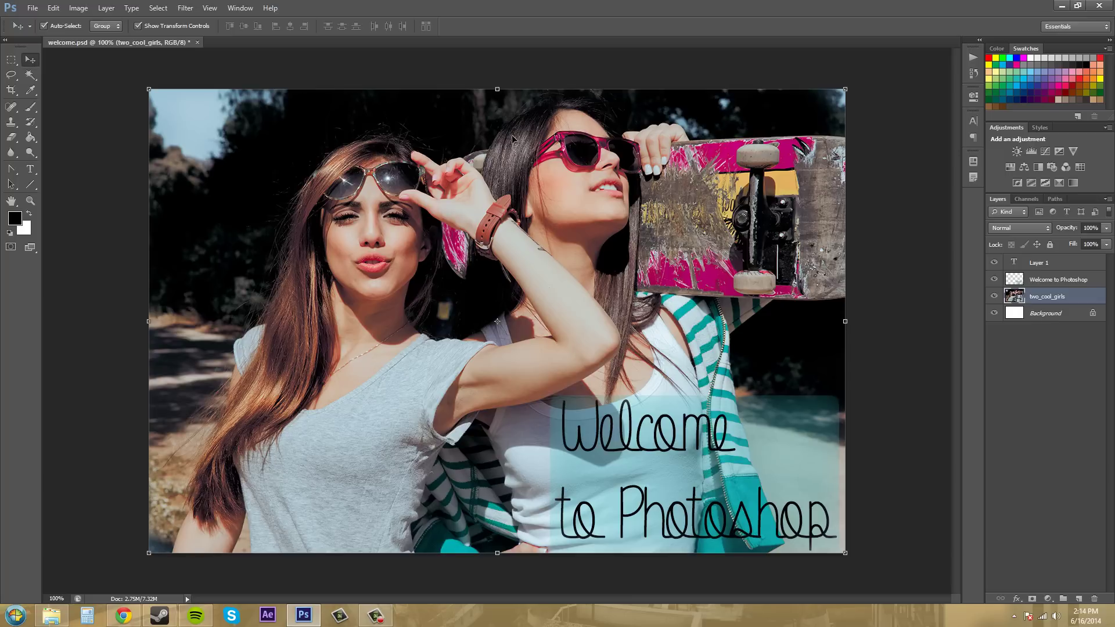
click(884, 178)
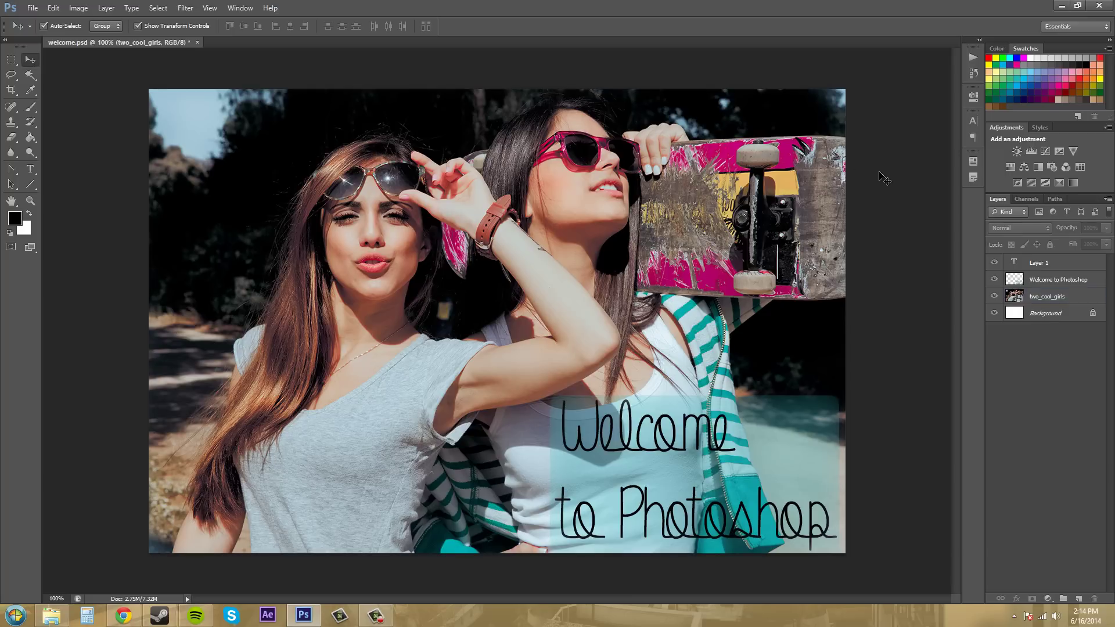
click(974, 73)
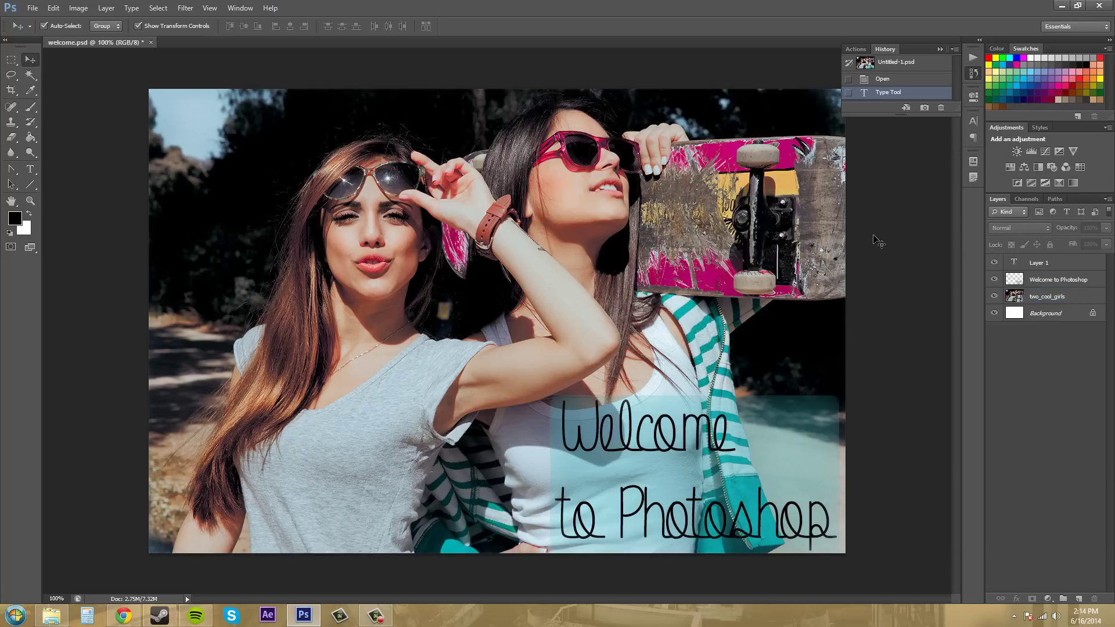
click(898, 293)
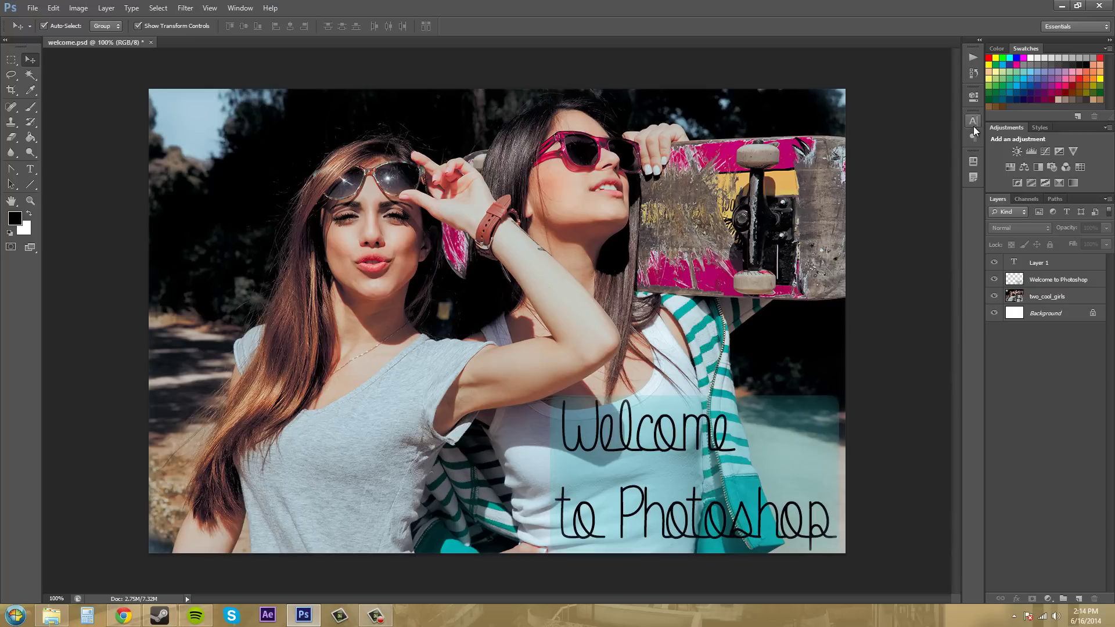
click(974, 57)
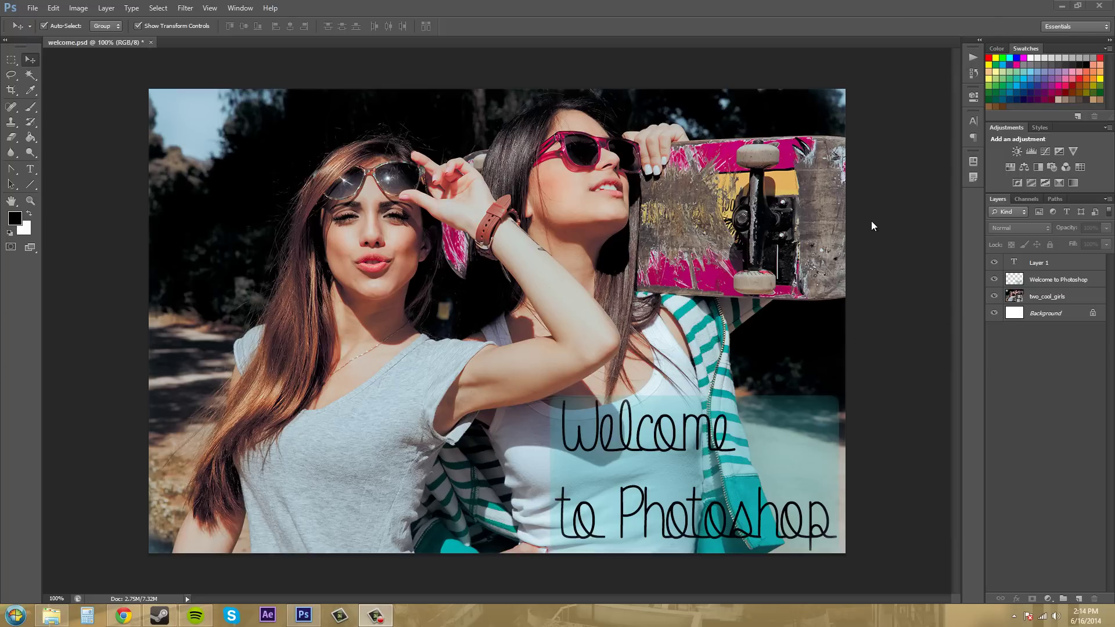
Browse the Actions flyout menu, then show the Color panel and open its flyout options.
click(972, 56)
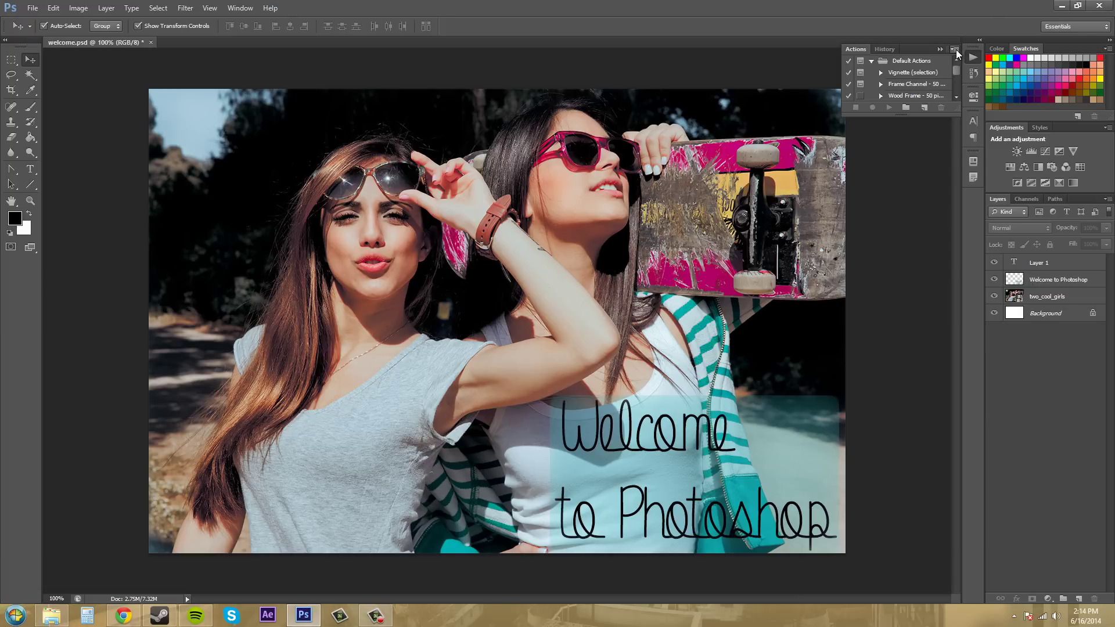
click(955, 50)
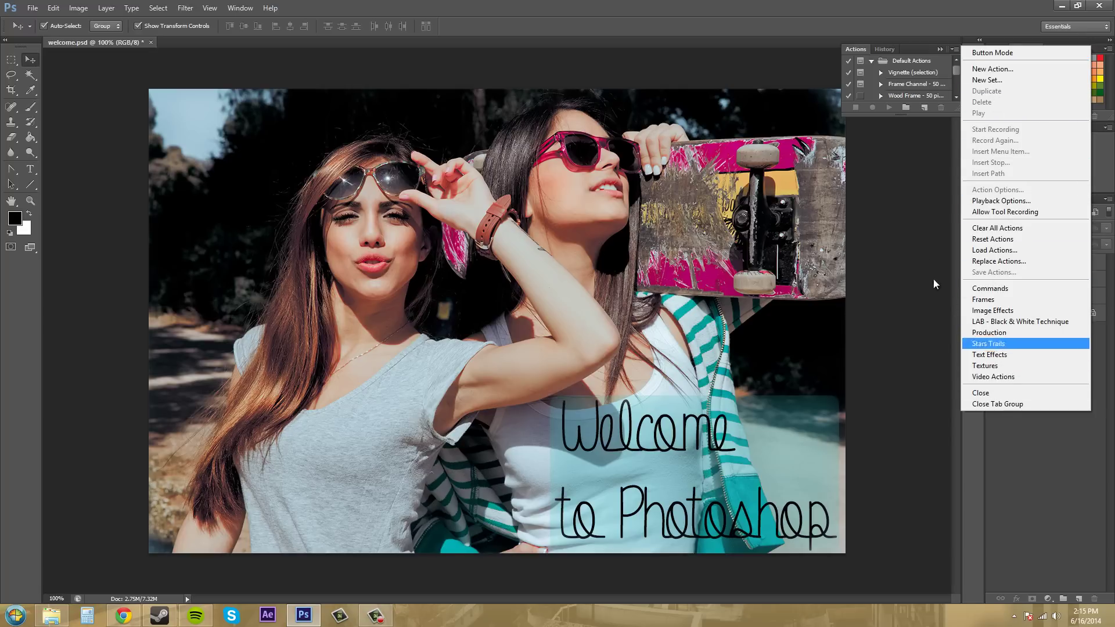
click(1008, 28)
click(1002, 48)
click(1108, 49)
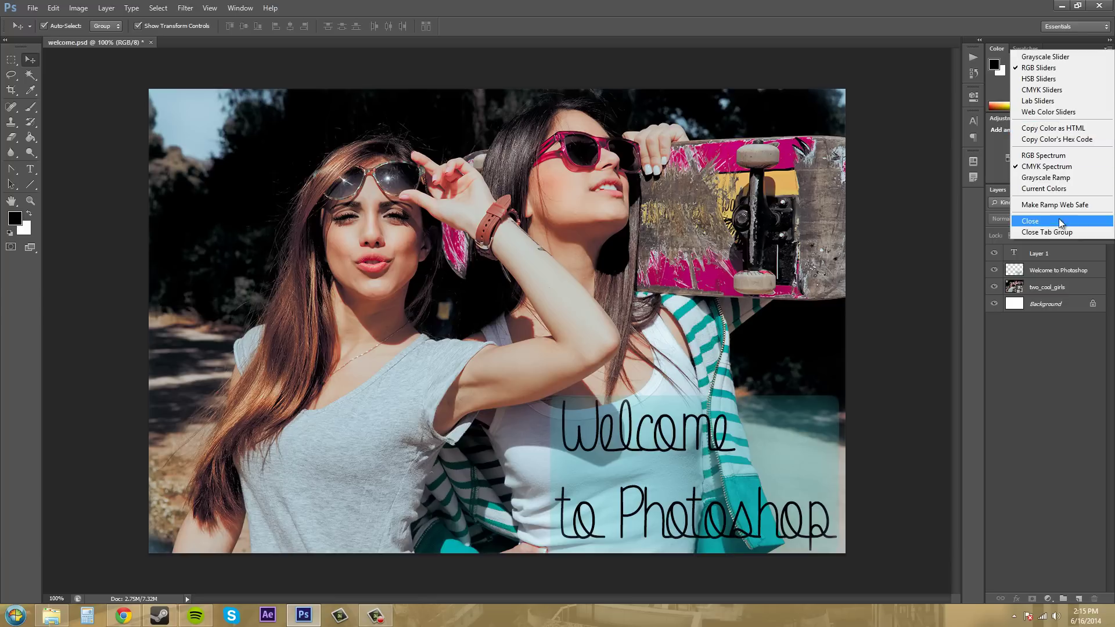
Close the Color panel and bring it back via Window > Color.
click(1039, 220)
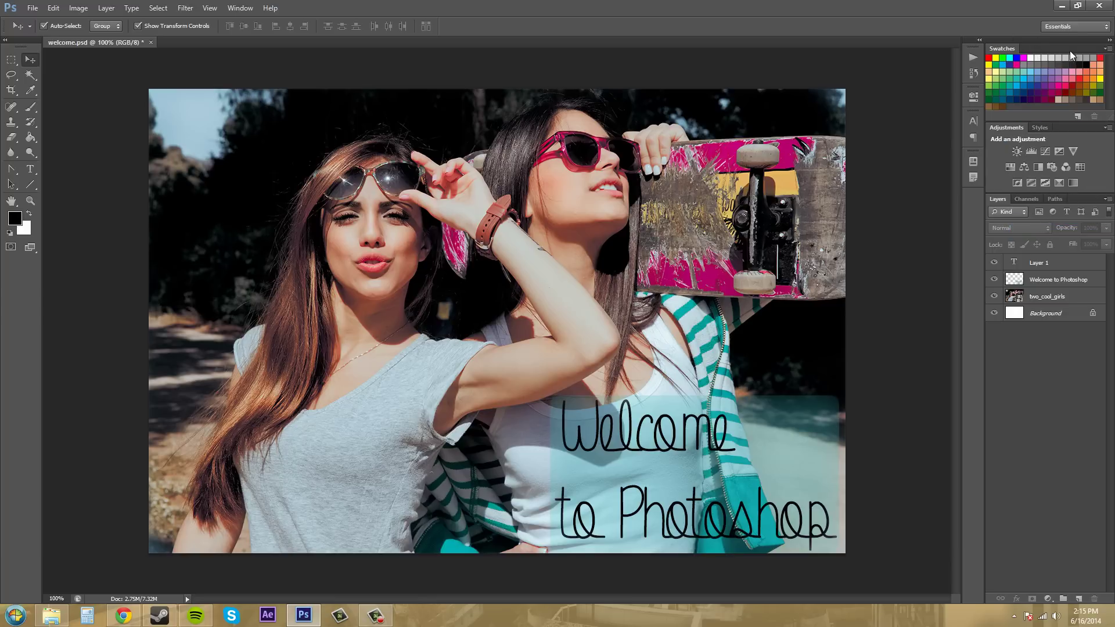
click(240, 7)
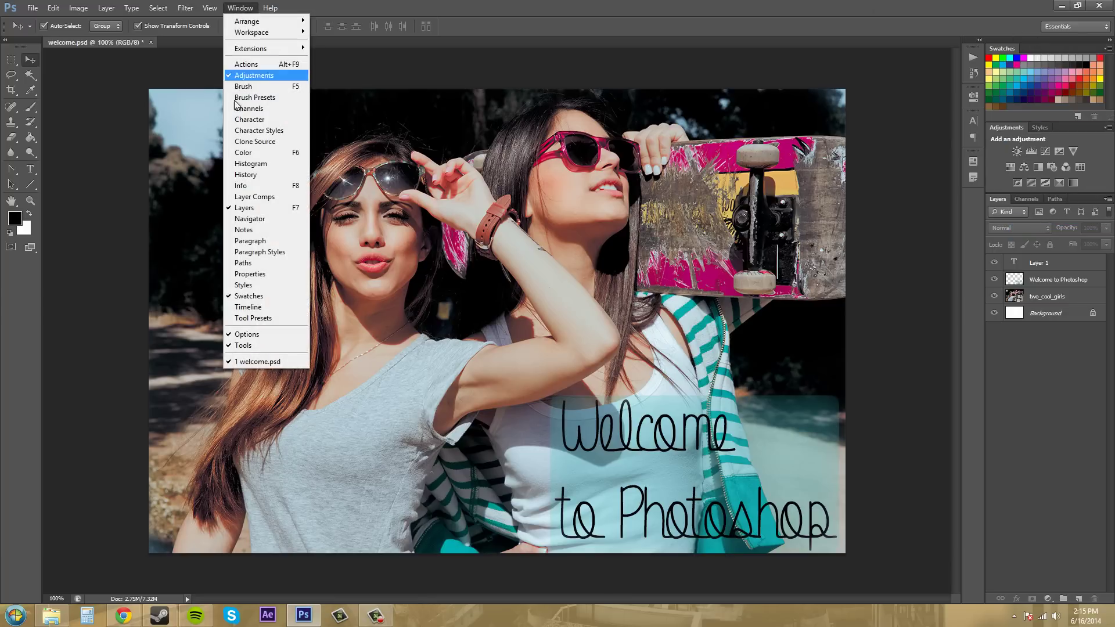
click(243, 152)
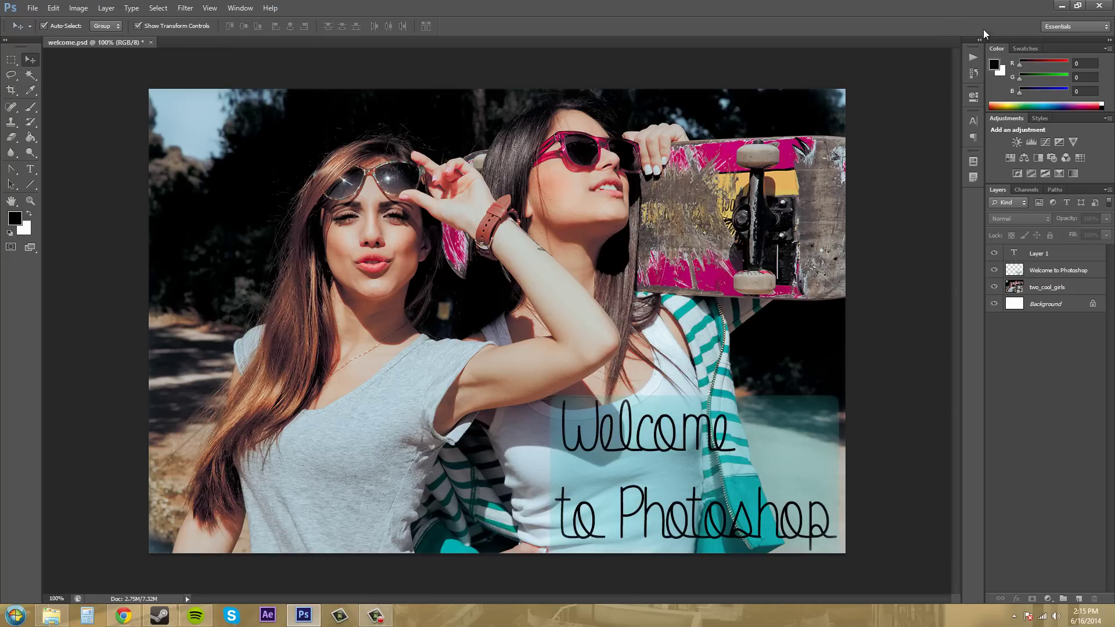
Show Swatches and browse its flyout list of swatch libraries, then dismiss it.
click(1019, 47)
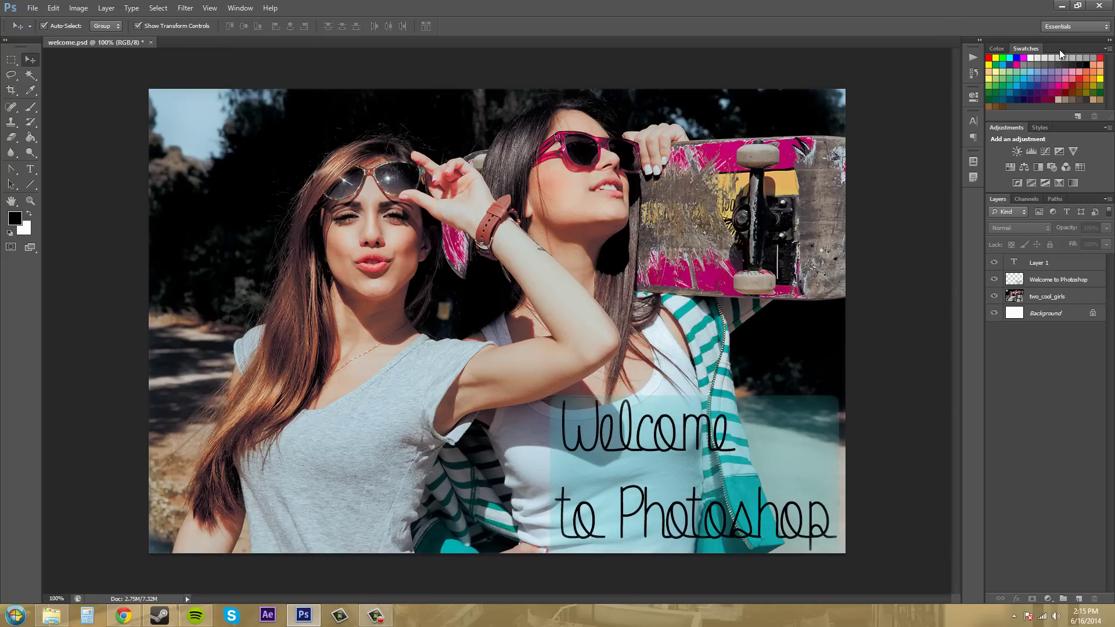
click(1106, 48)
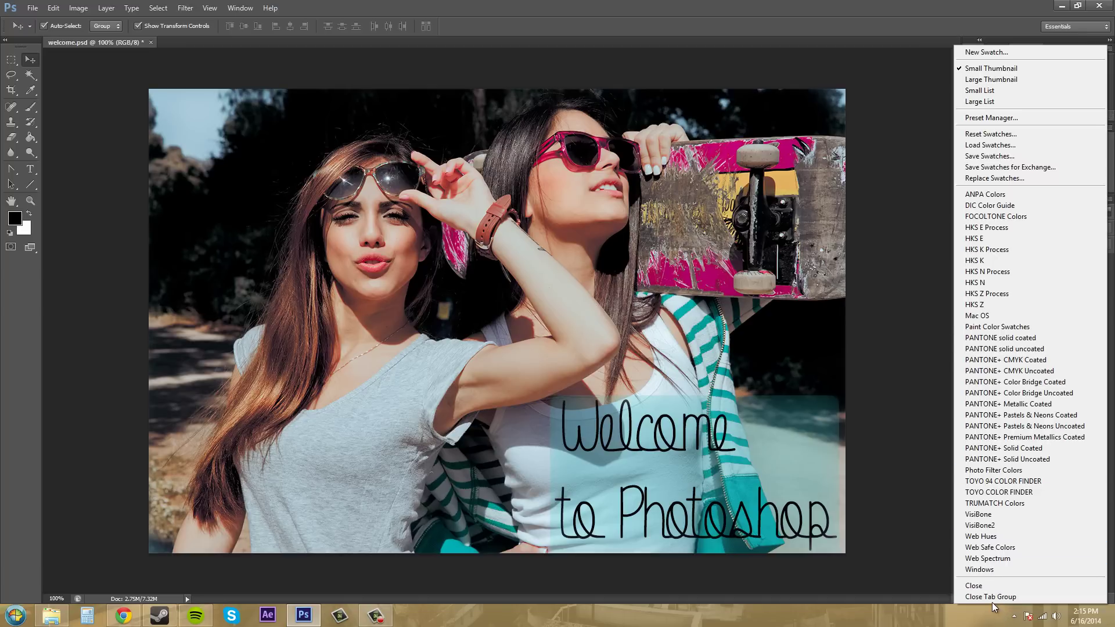
click(911, 261)
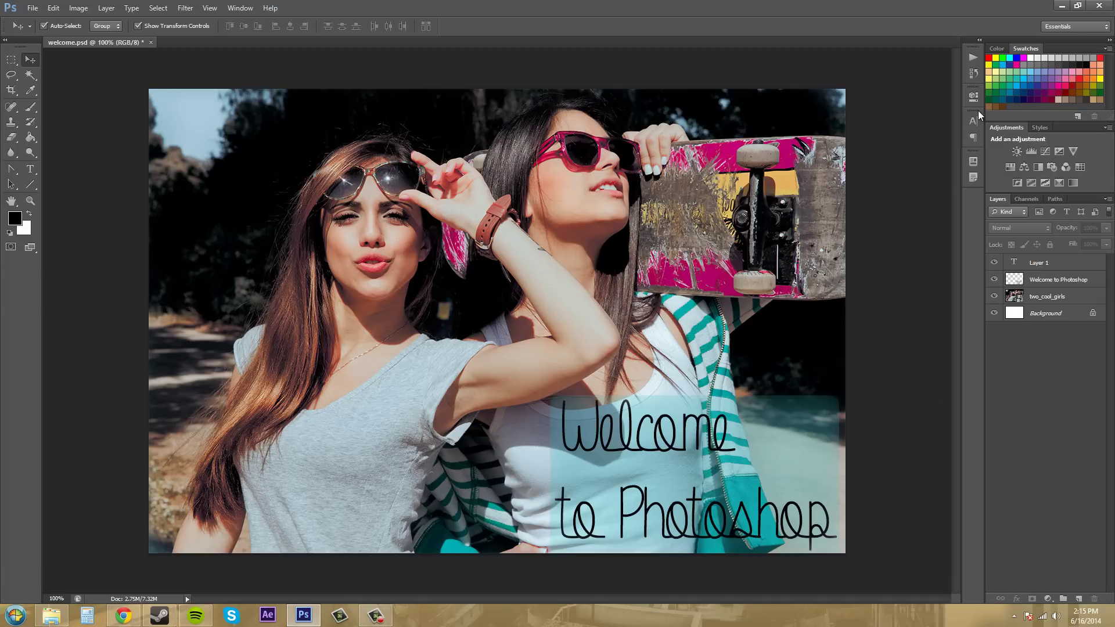
Bring the Color panel's RGB sliders to the front, with Layers kept in front below.
click(996, 48)
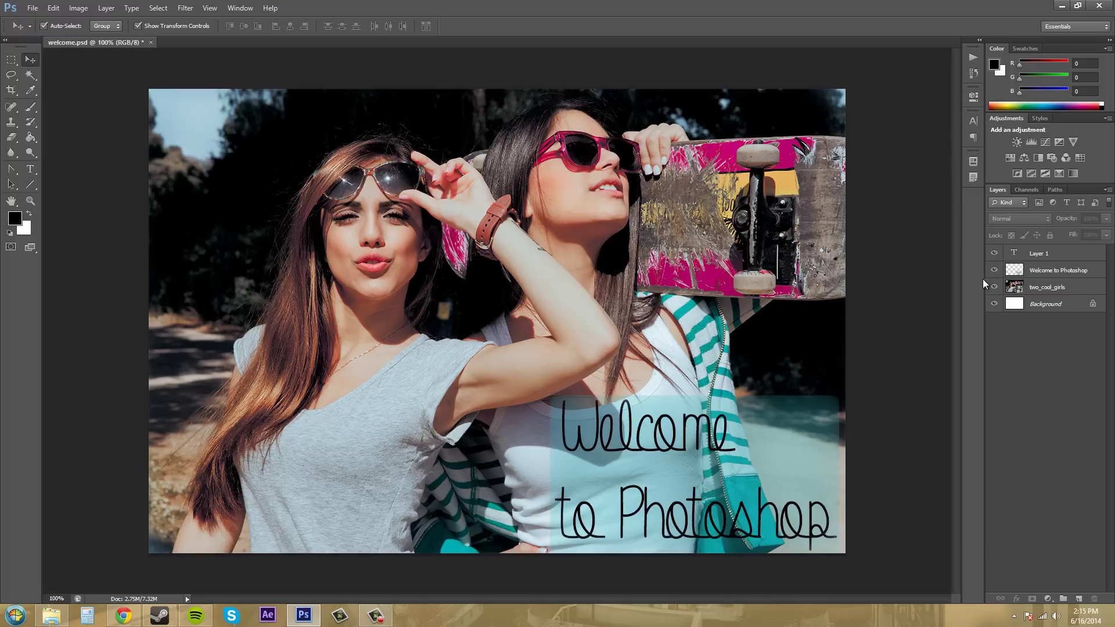
mouse_move(1053, 190)
mouse_down()
mouse_move(1037, 187)
mouse_move(1061, 116)
mouse_move(1075, 118)
mouse_move(1050, 168)
mouse_move(1053, 193)
mouse_up()
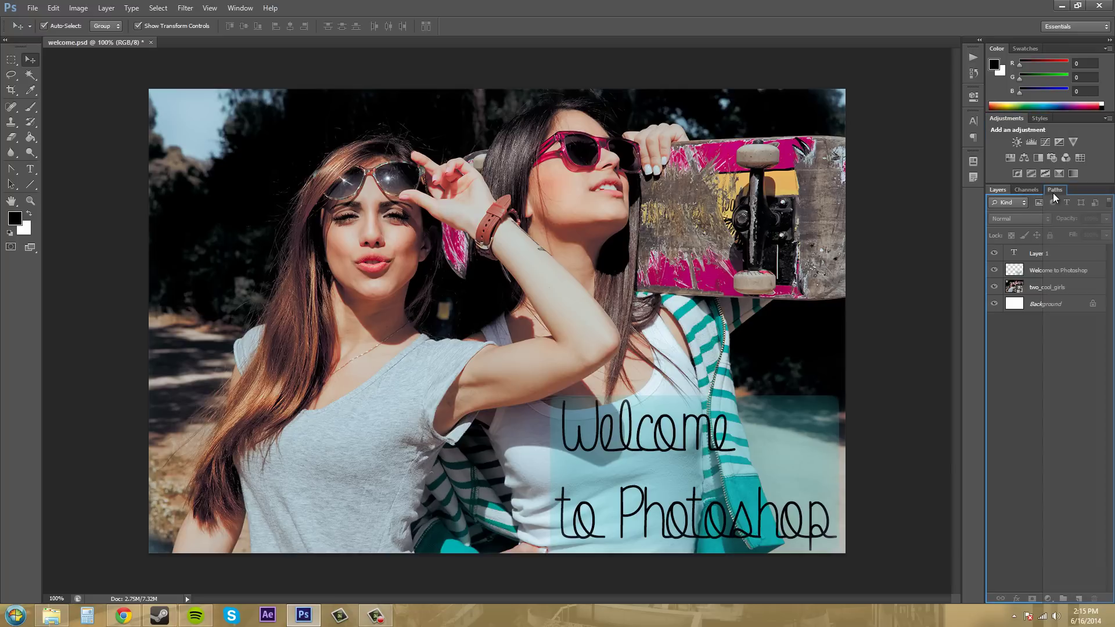
click(996, 189)
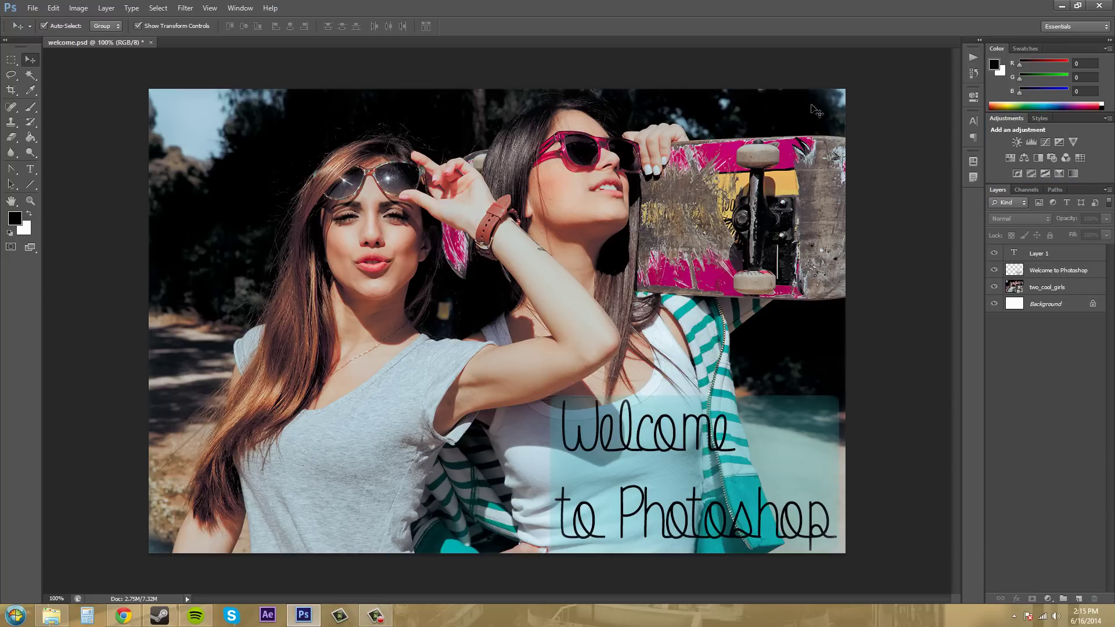
click(239, 8)
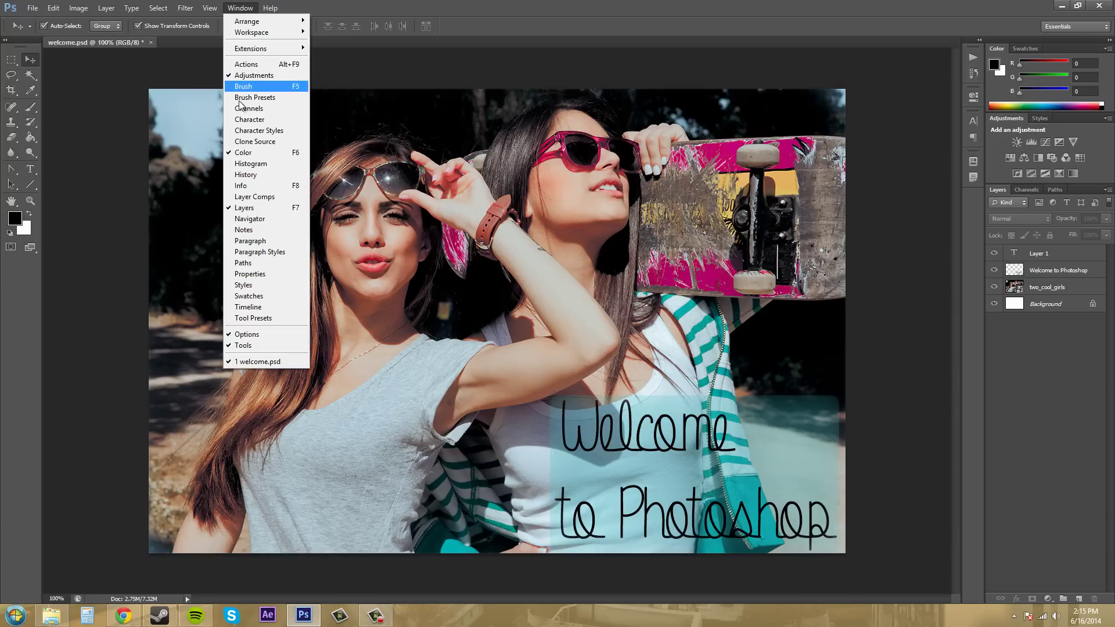
Open the Styles panel with its preset layer style thumbnails, replacing Adjustments.
click(256, 285)
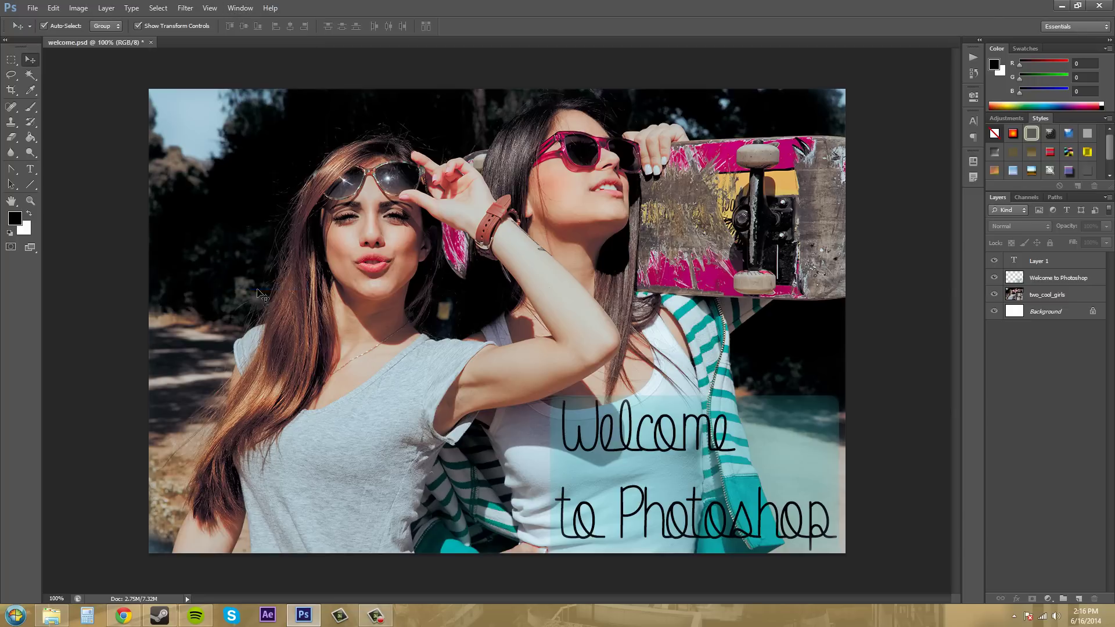